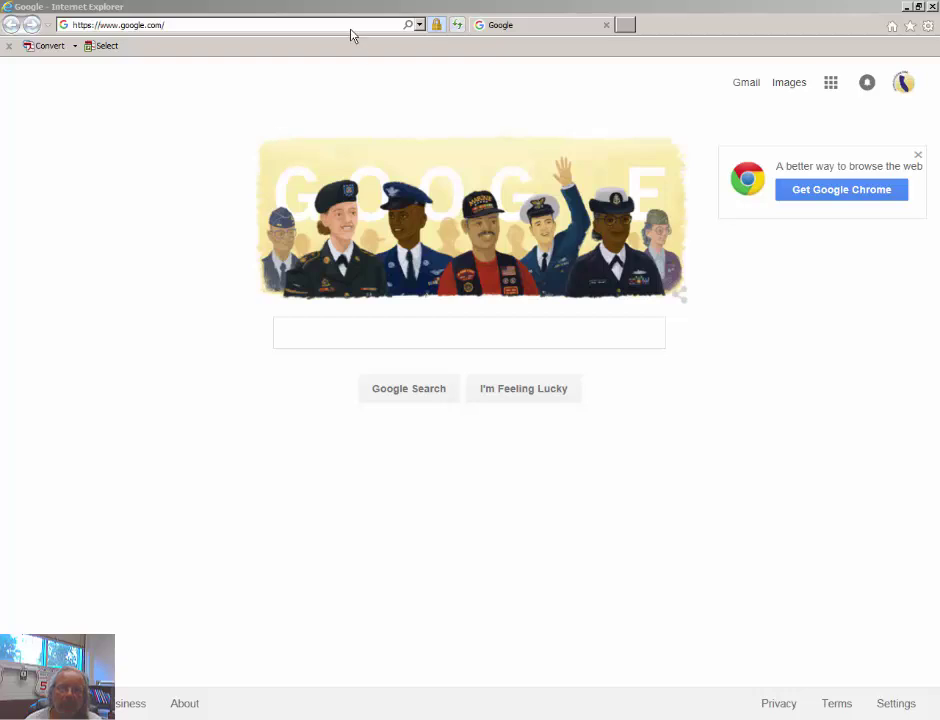
Replace the Google address with the mycsunsoftware site to load the Citrix XenApp logon page.
{"action": "left_click", "coordinate": [351, 30]}
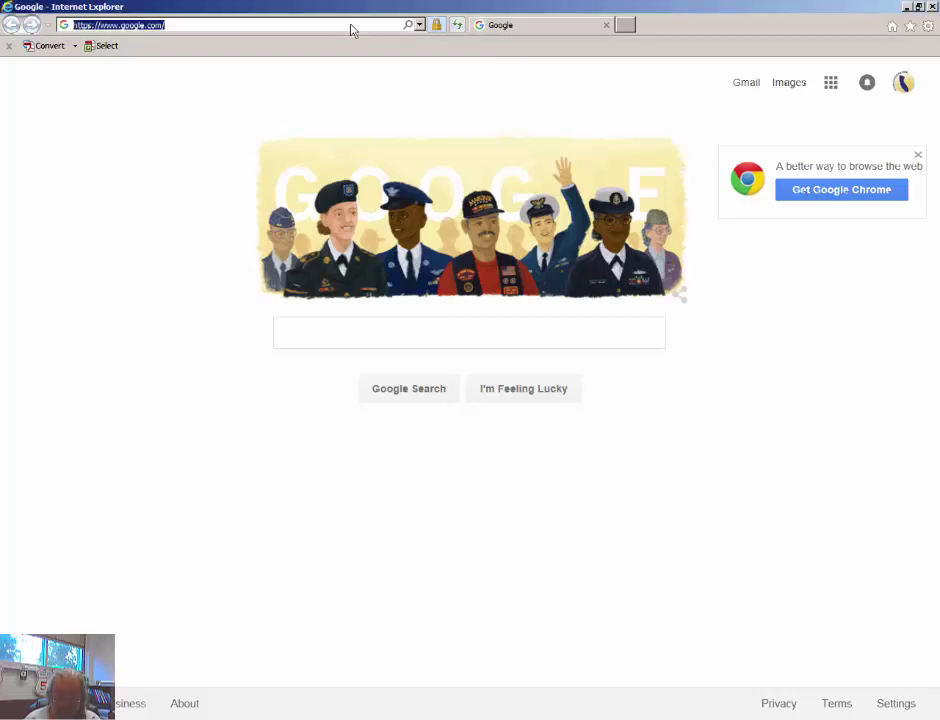
{"action": "type", "text": "v"}
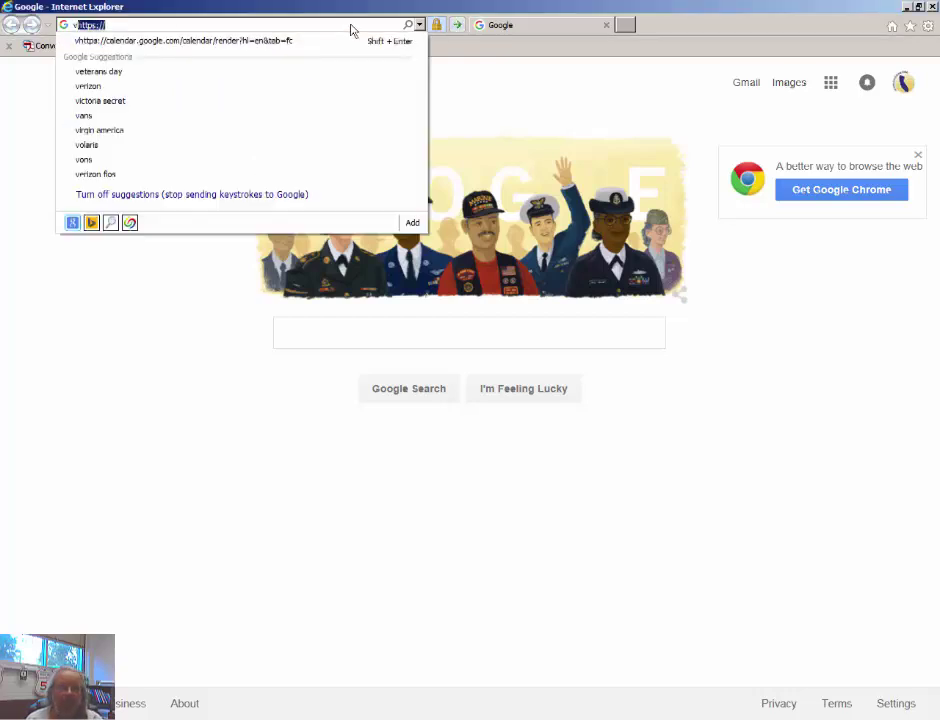
{"action": "key", "text": "BackSpace"}
{"action": "type", "text": "my"}
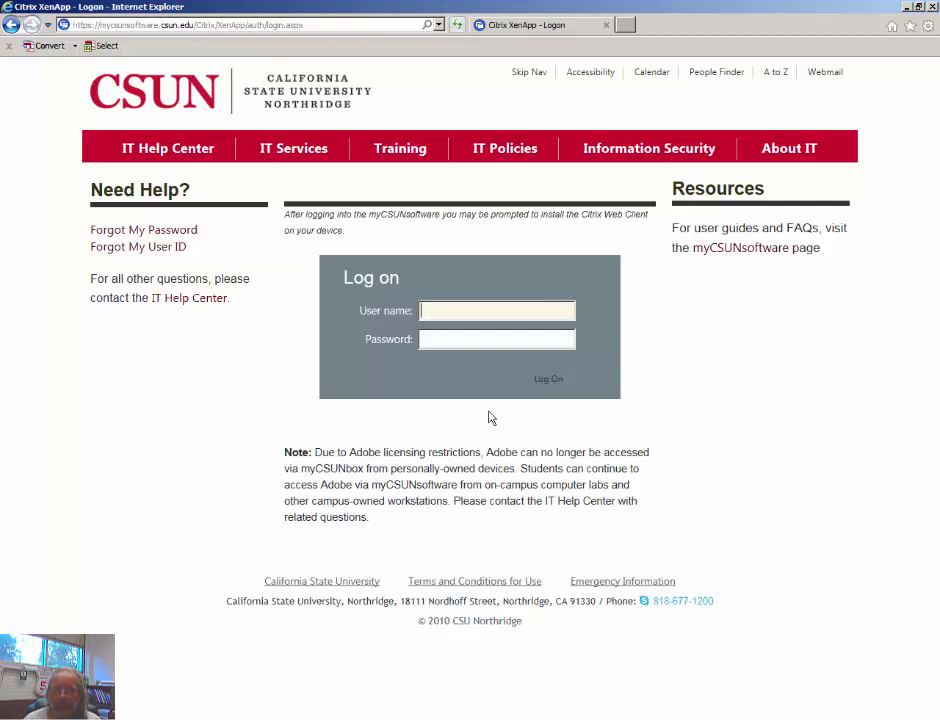
Log on with the saved credentials and launch ArcMap 10.3 from the ArcGIS 10.3 folder.
{"action": "type", "text": "s"}
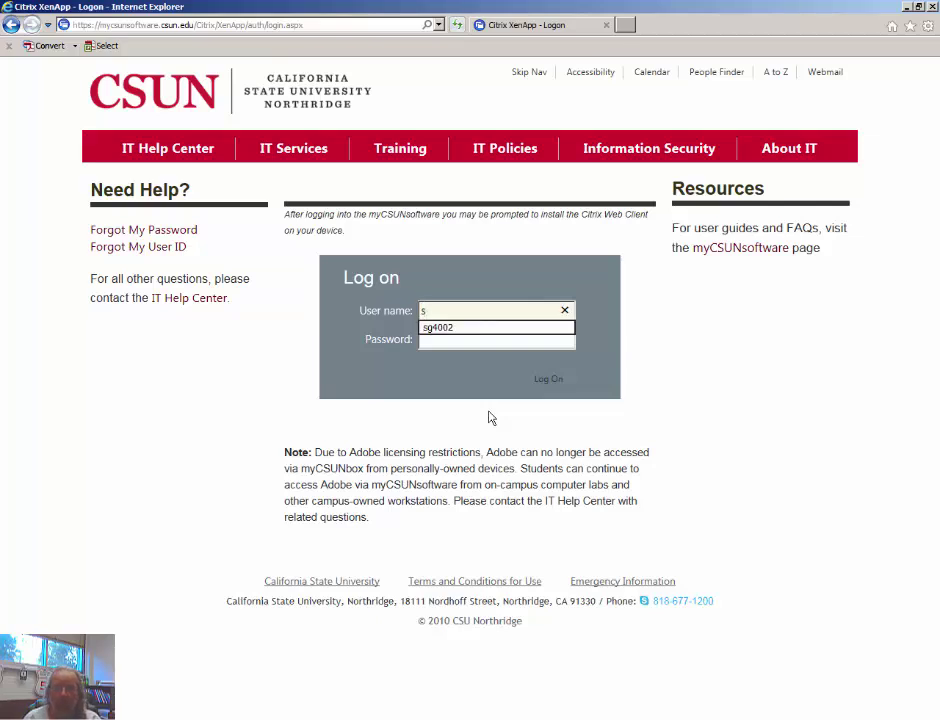
{"action": "key", "text": "Down"}
{"action": "key", "text": "Return"}
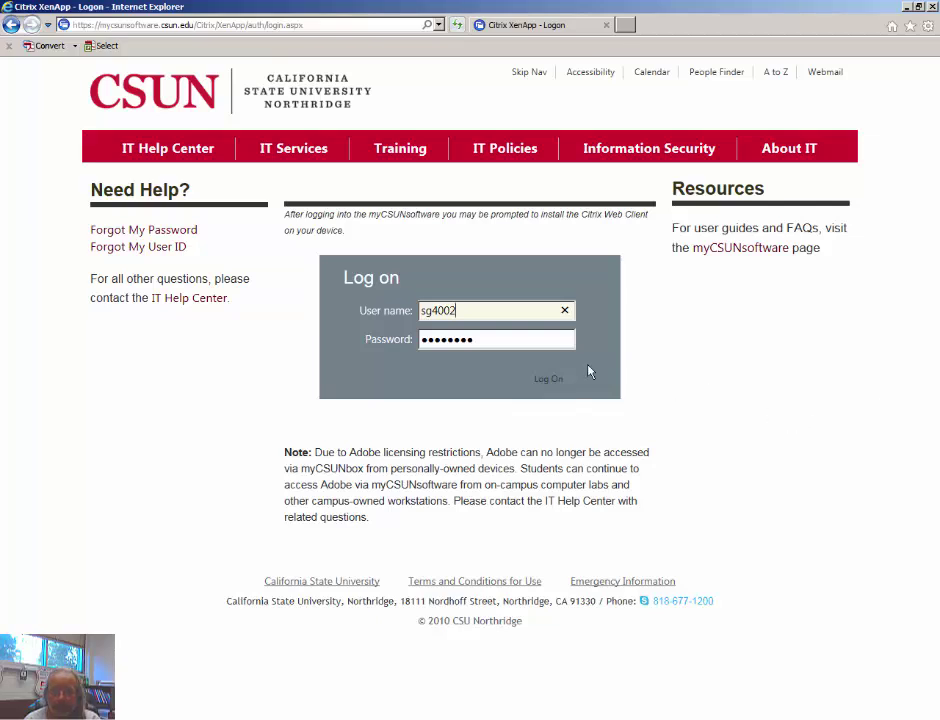
{"action": "left_click", "coordinate": [553, 383]}
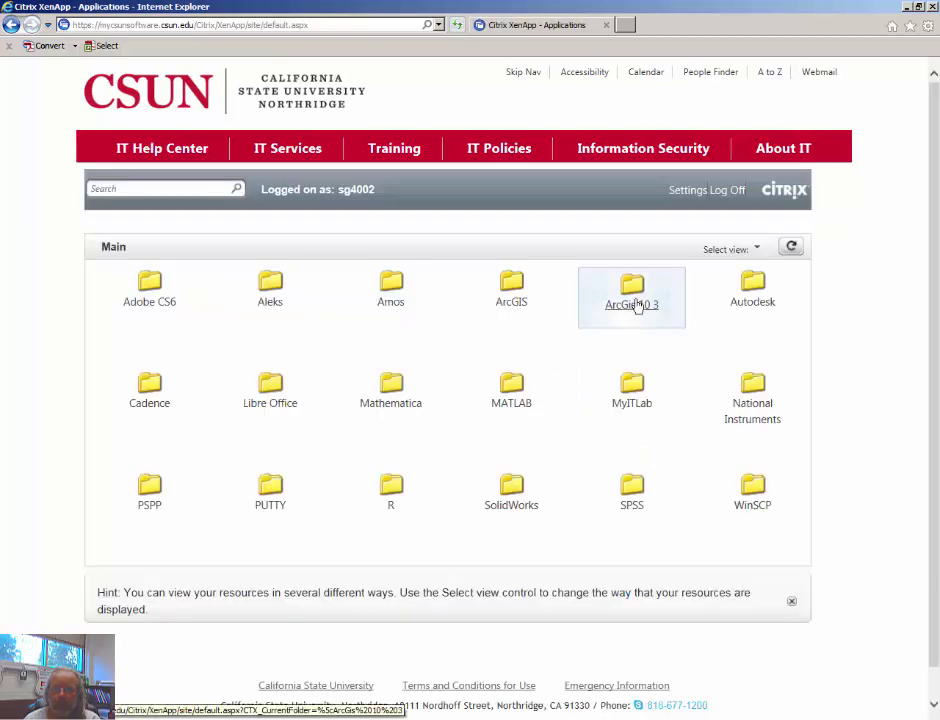
{"action": "left_click", "coordinate": [641, 300]}
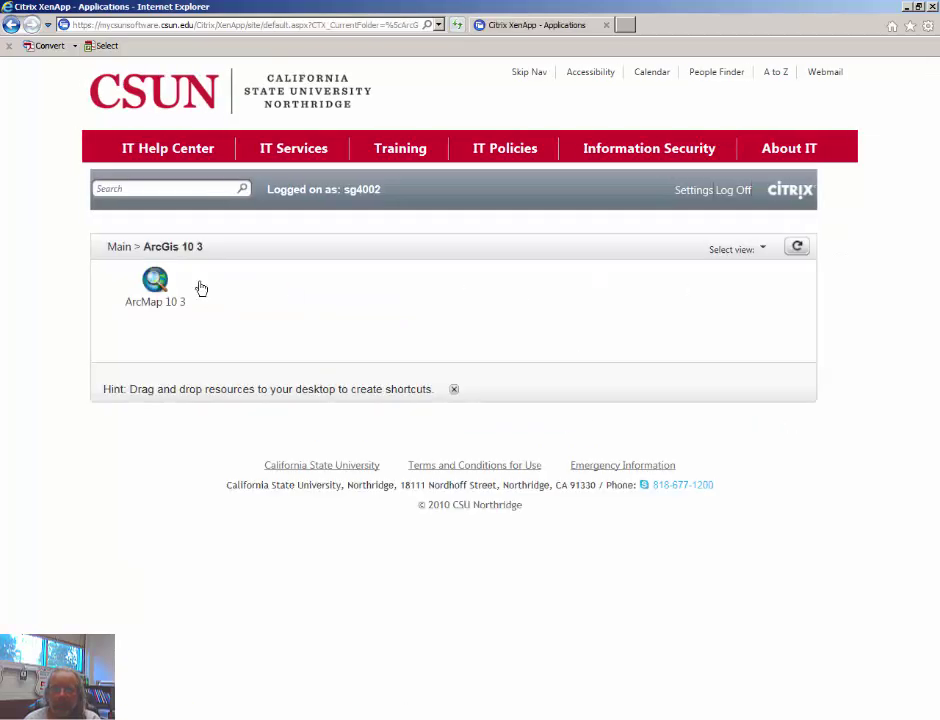
{"action": "left_click", "coordinate": [150, 287]}
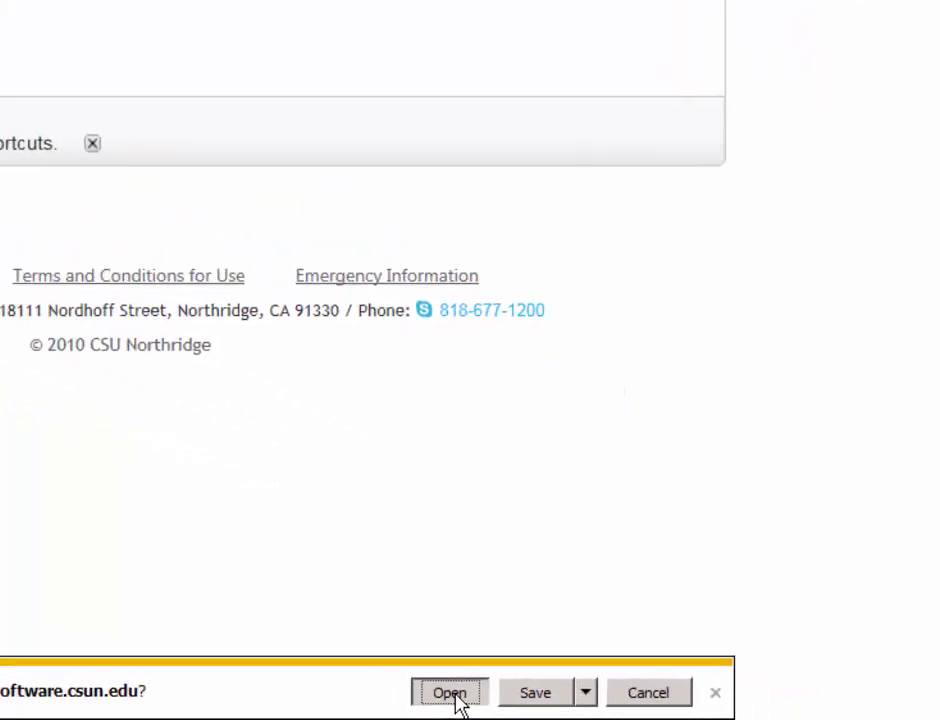
Open the downloaded launch.ica file and permit ArcMap to use local devices.
{"action": "left_click", "coordinate": [452, 693]}
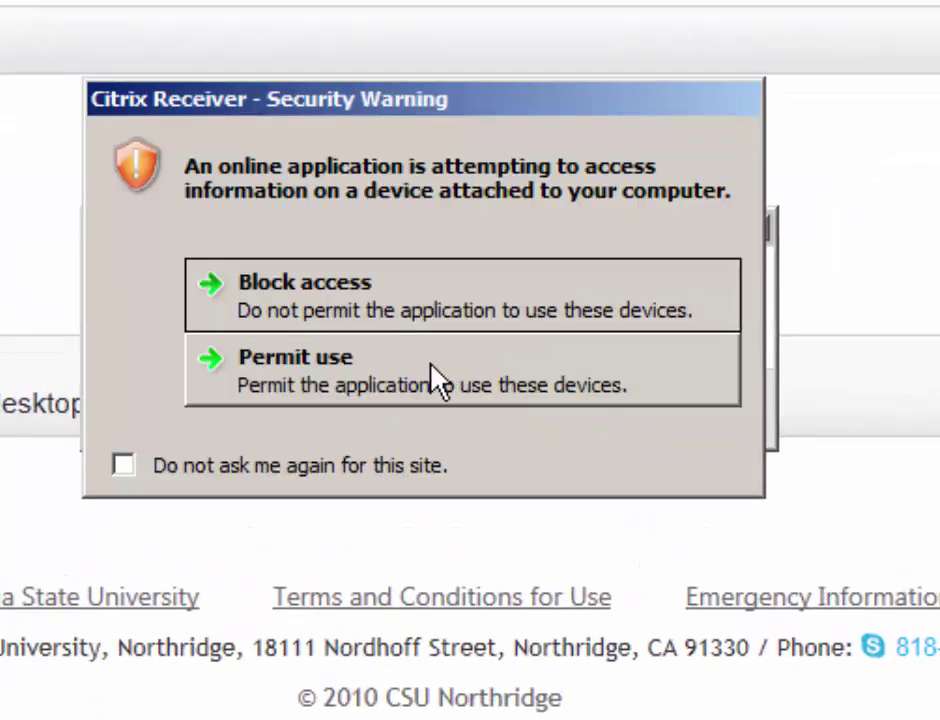
{"action": "left_click", "coordinate": [471, 379]}
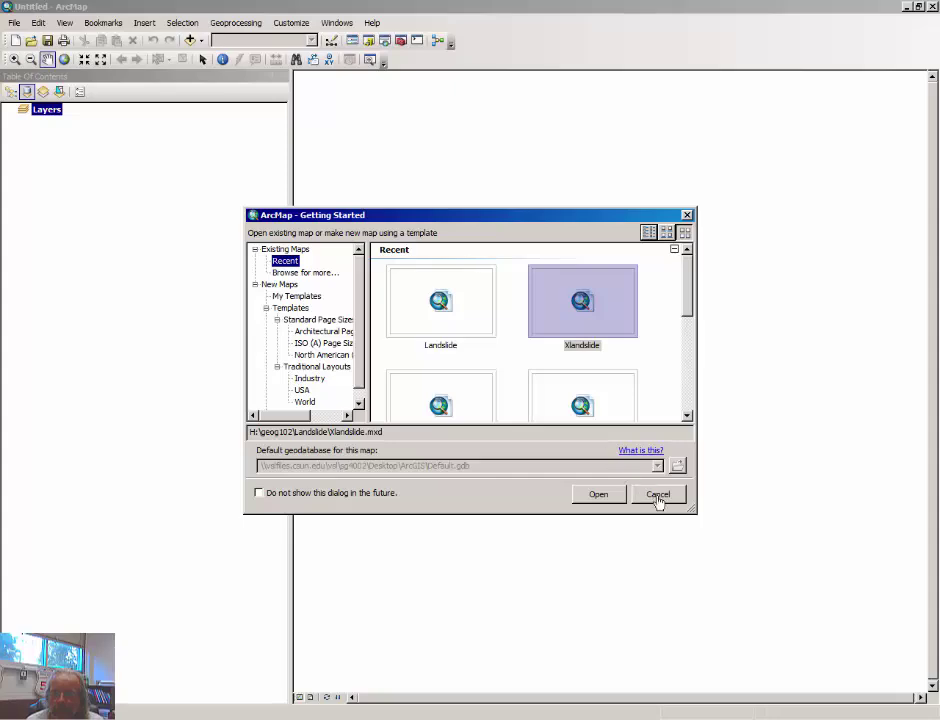
Skip Getting Started and open the Landslide map from Geog Share (H:) > geog102 > Landslide.
{"action": "left_click", "coordinate": [658, 495]}
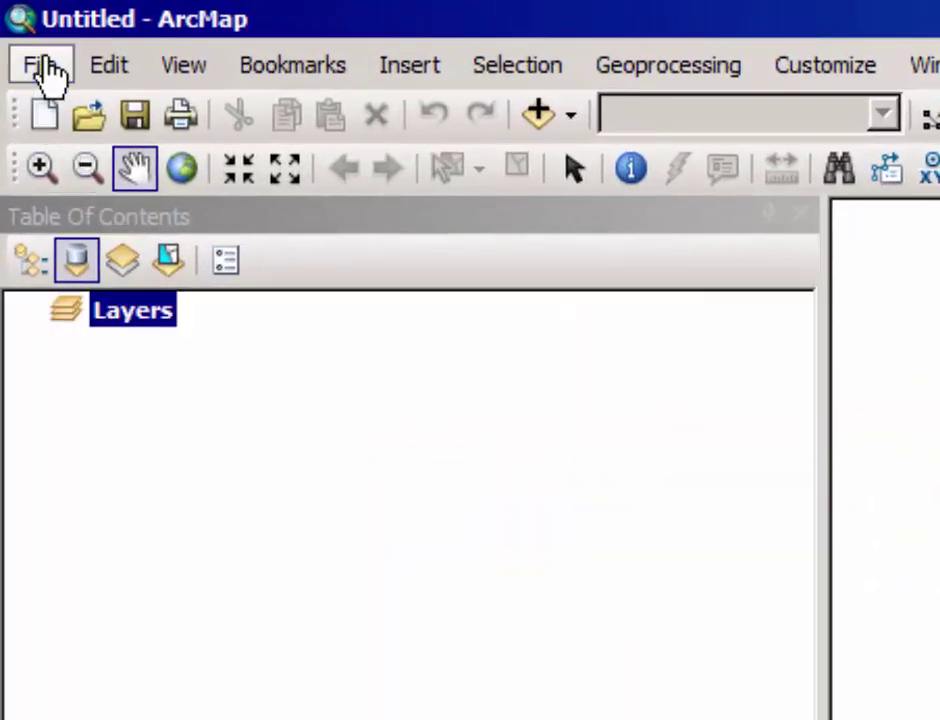
{"action": "left_click", "coordinate": [37, 58]}
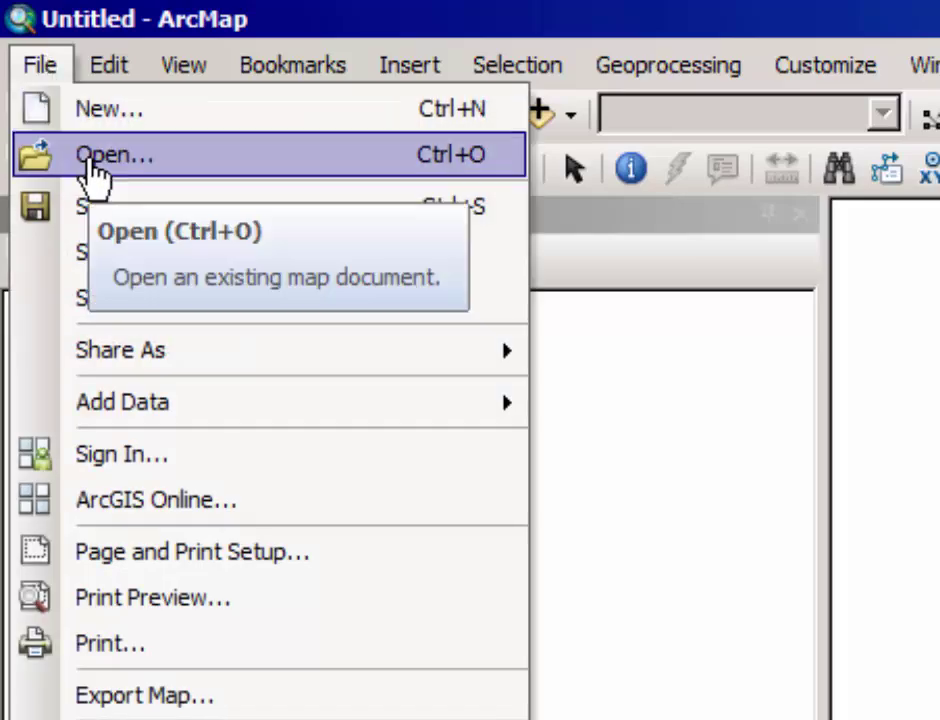
{"action": "left_click", "coordinate": [95, 175]}
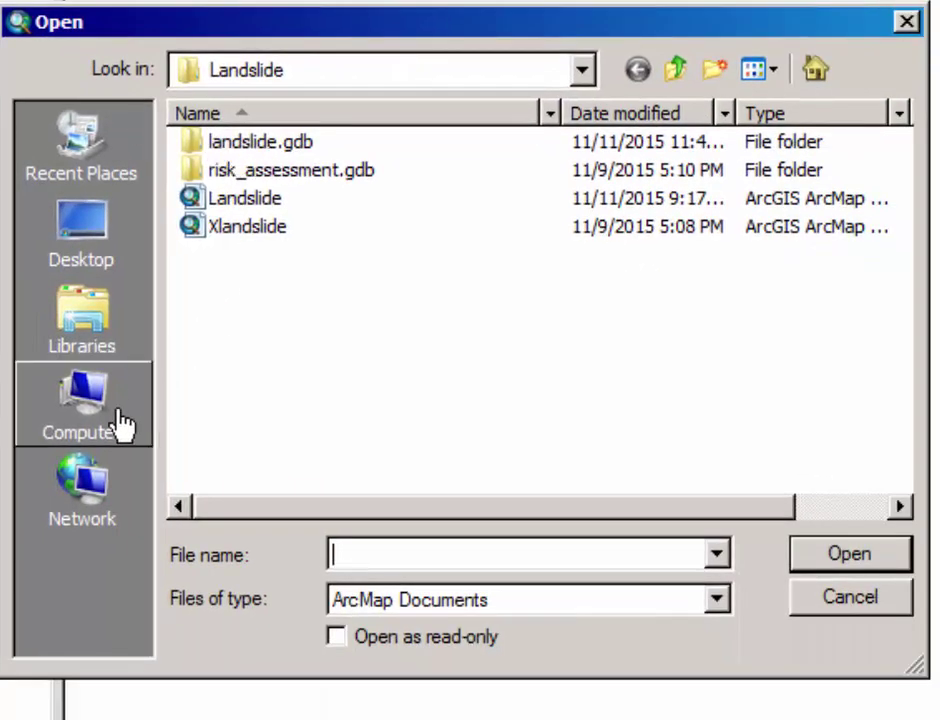
{"action": "left_click", "coordinate": [120, 425]}
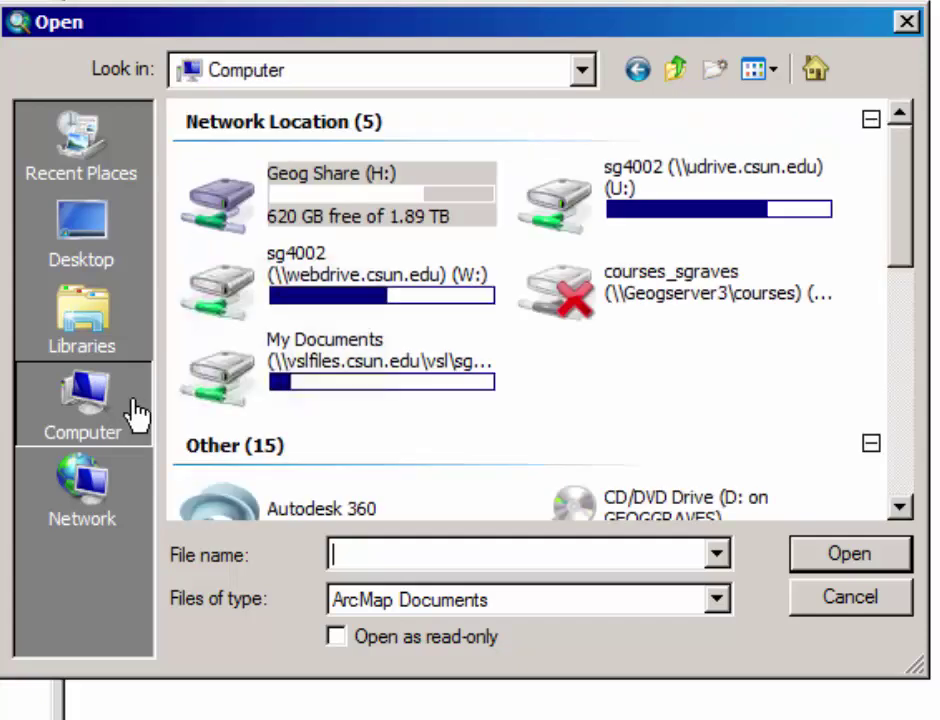
{"action": "left_click", "coordinate": [405, 212]}
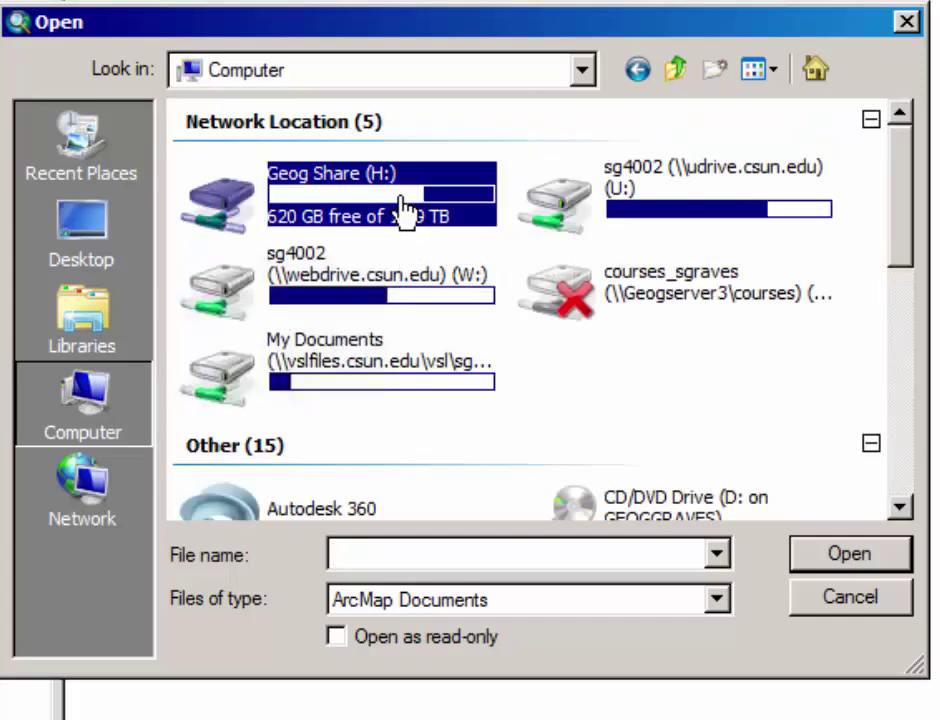
{"action": "left_click", "coordinate": [847, 557]}
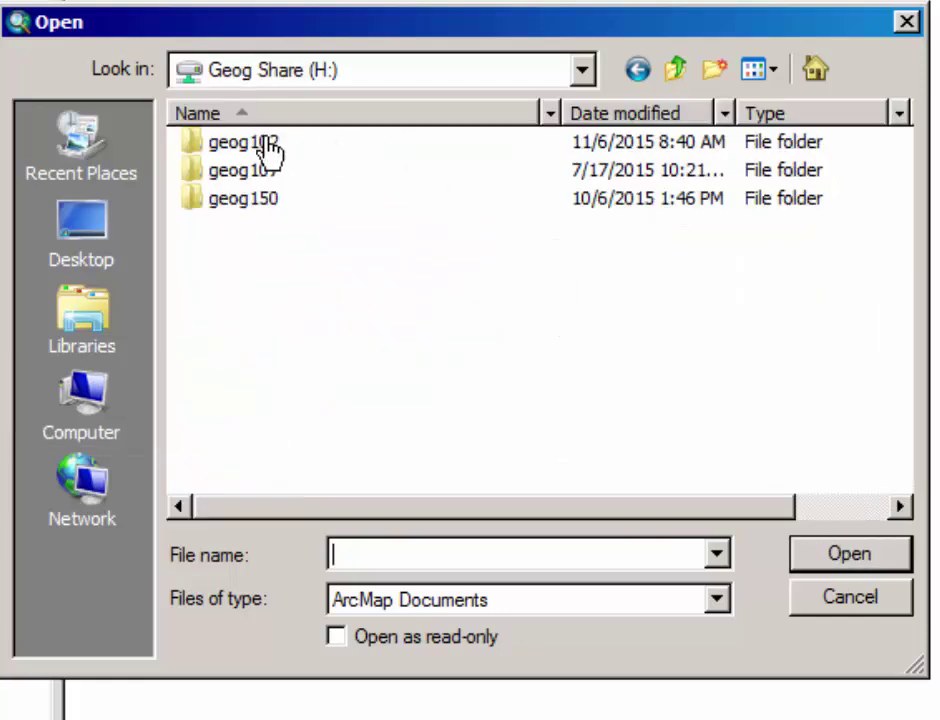
{"action": "left_click", "coordinate": [268, 147]}
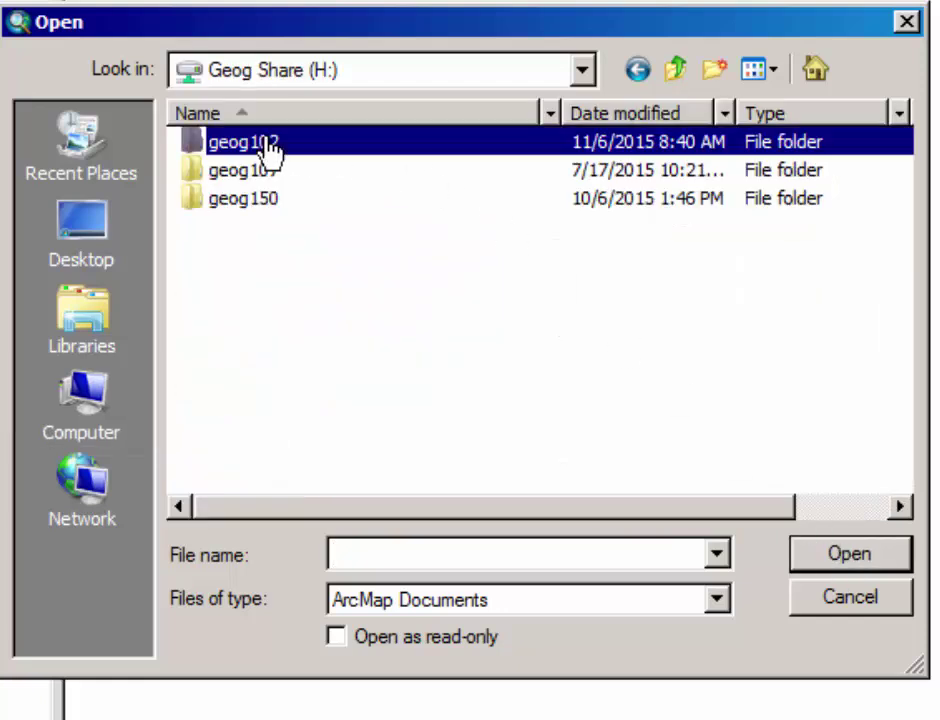
{"action": "left_click", "coordinate": [864, 556]}
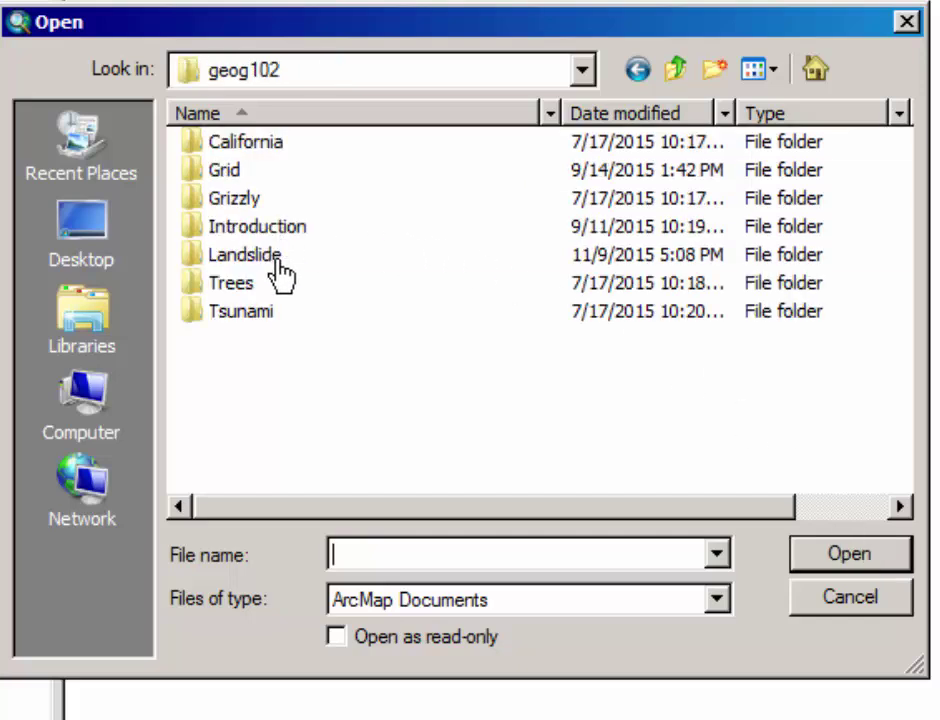
{"action": "left_click", "coordinate": [262, 255]}
{"action": "left_click", "coordinate": [855, 555]}
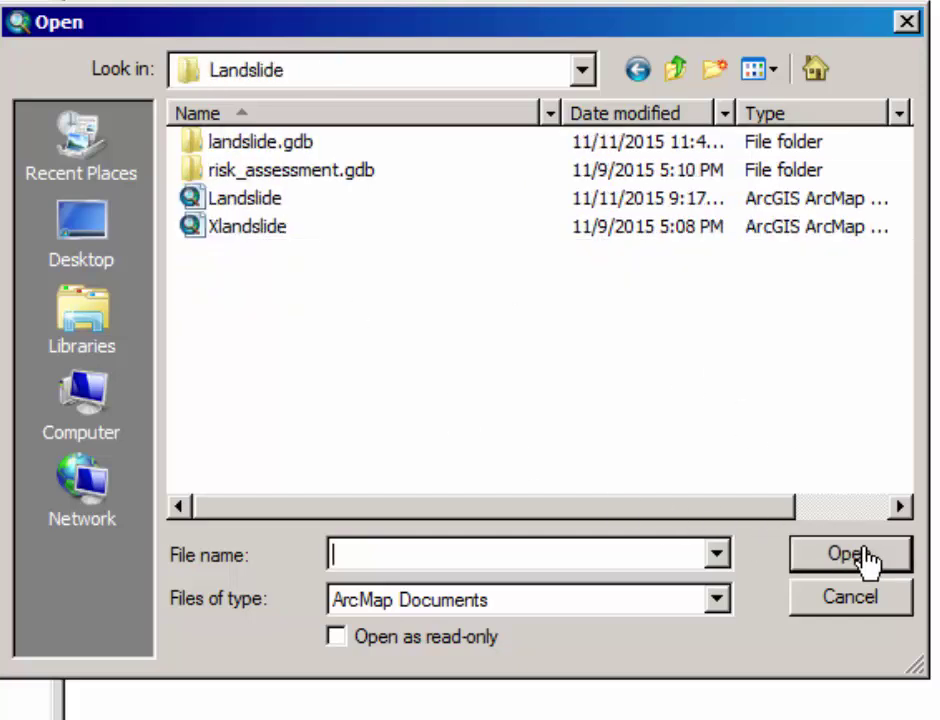
{"action": "left_click", "coordinate": [254, 201]}
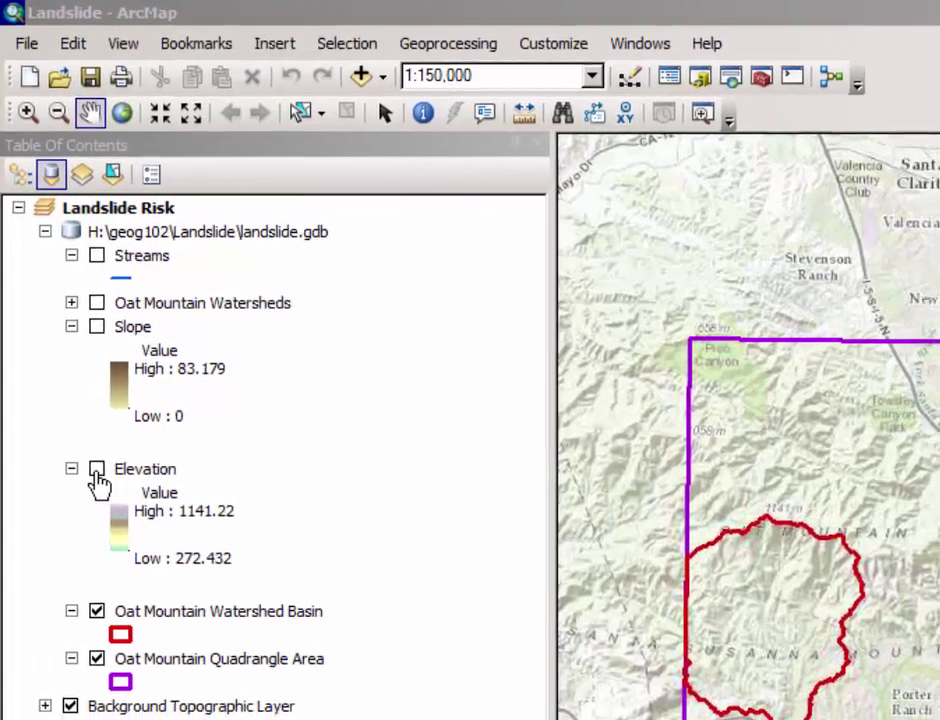
Turn on the Elevation layer and zoom in on the quadrangle area.
{"action": "left_click", "coordinate": [98, 478]}
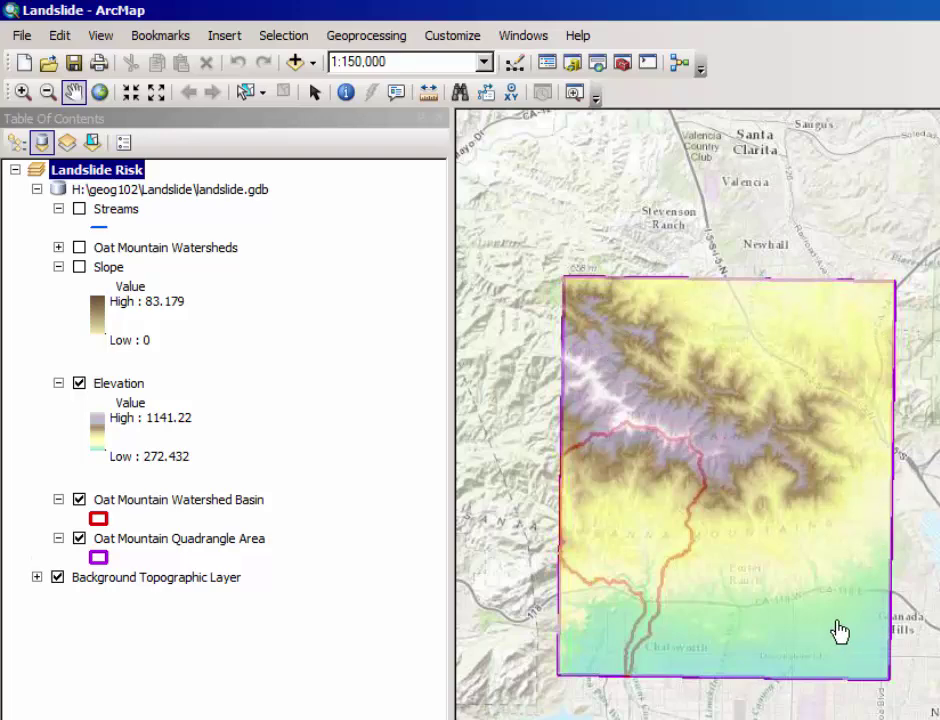
{"action": "left_click", "coordinate": [22, 91]}
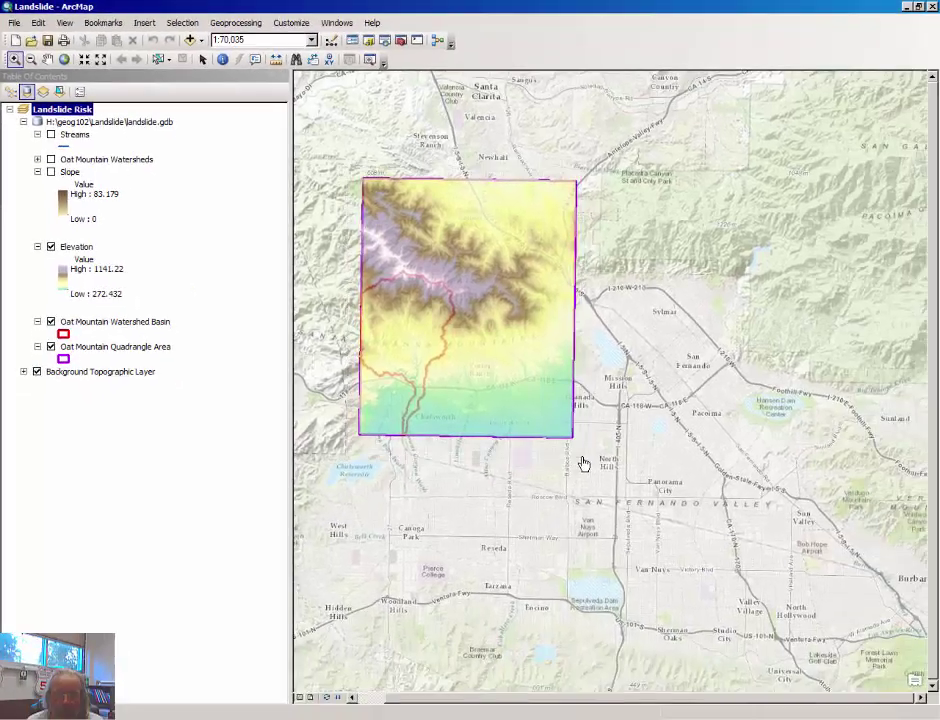
{"action": "left_click", "coordinate": [899, 718]}
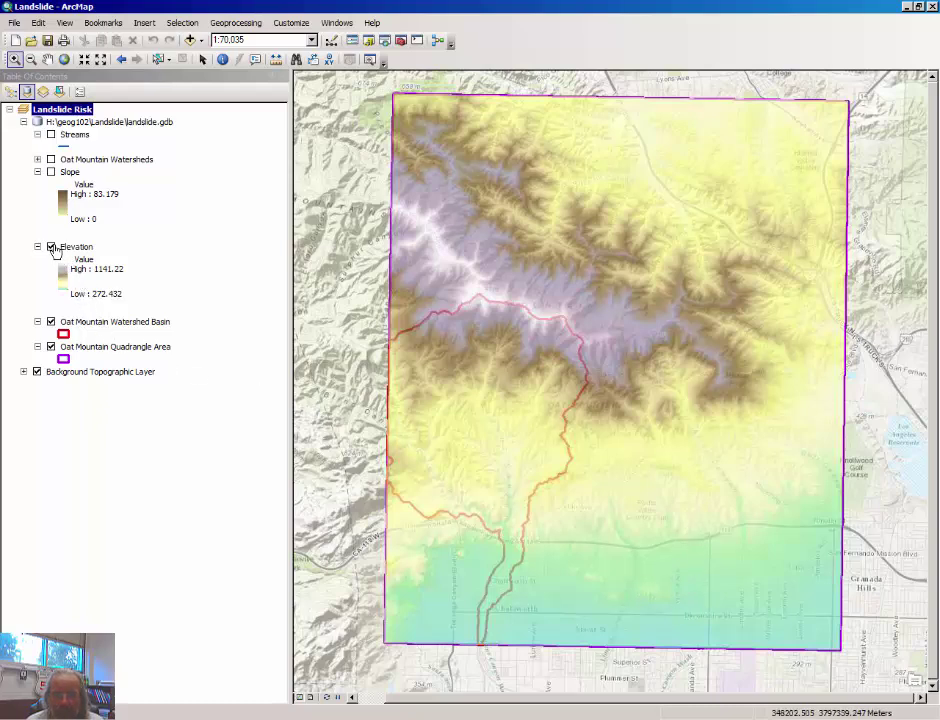
Show watersheds and streams, hide Slope, Elevation, basin and quadrangle layers, and refresh the basemap.
{"action": "left_click", "coordinate": [51, 173]}
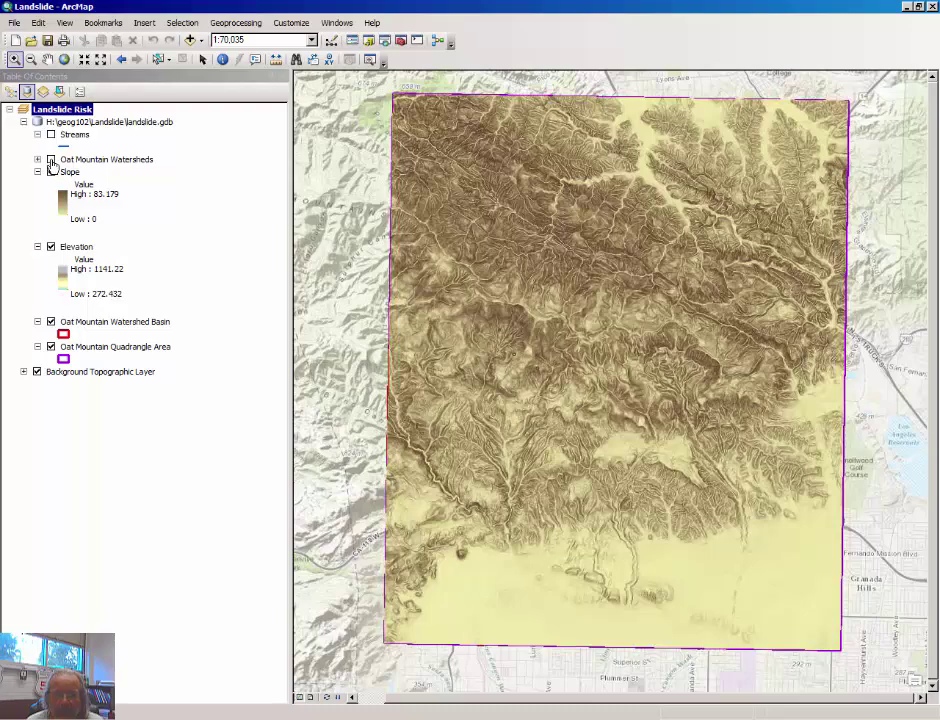
{"action": "left_click", "coordinate": [51, 160]}
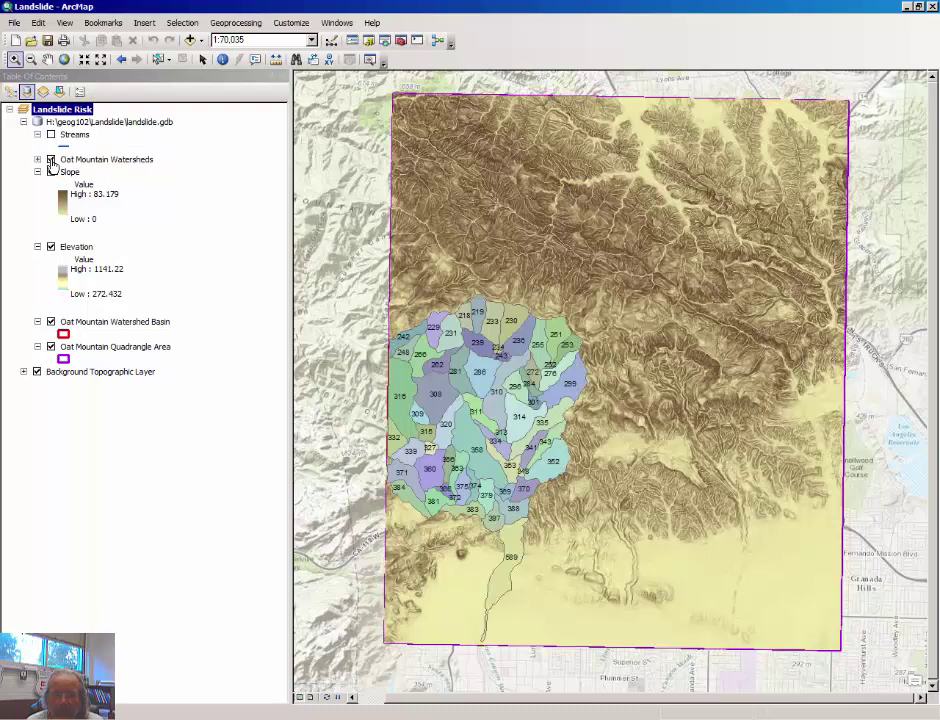
{"action": "left_click", "coordinate": [51, 135]}
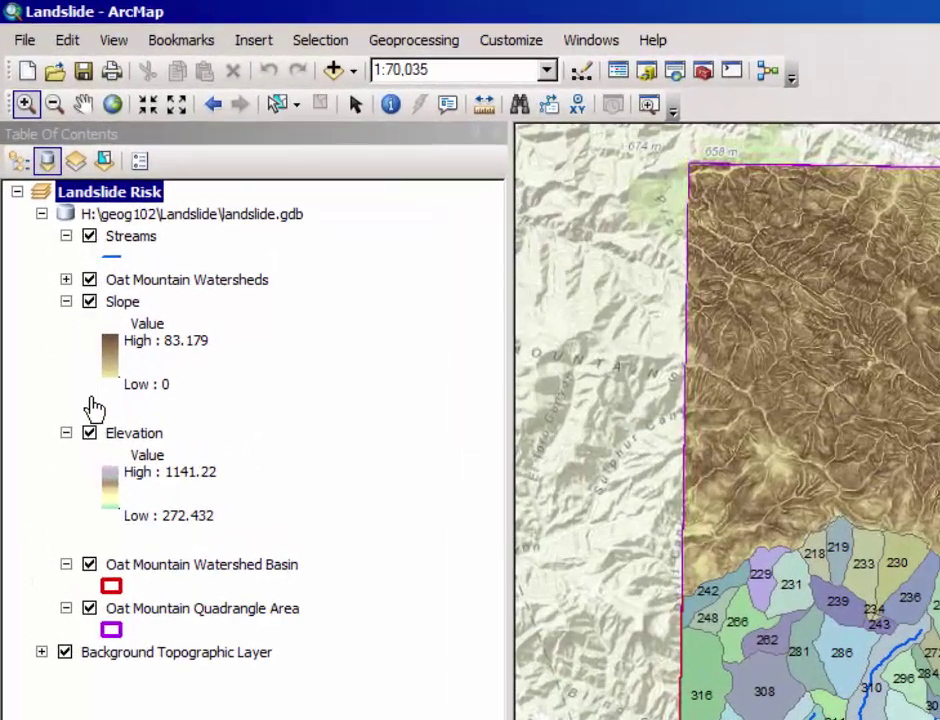
{"action": "left_click", "coordinate": [90, 305]}
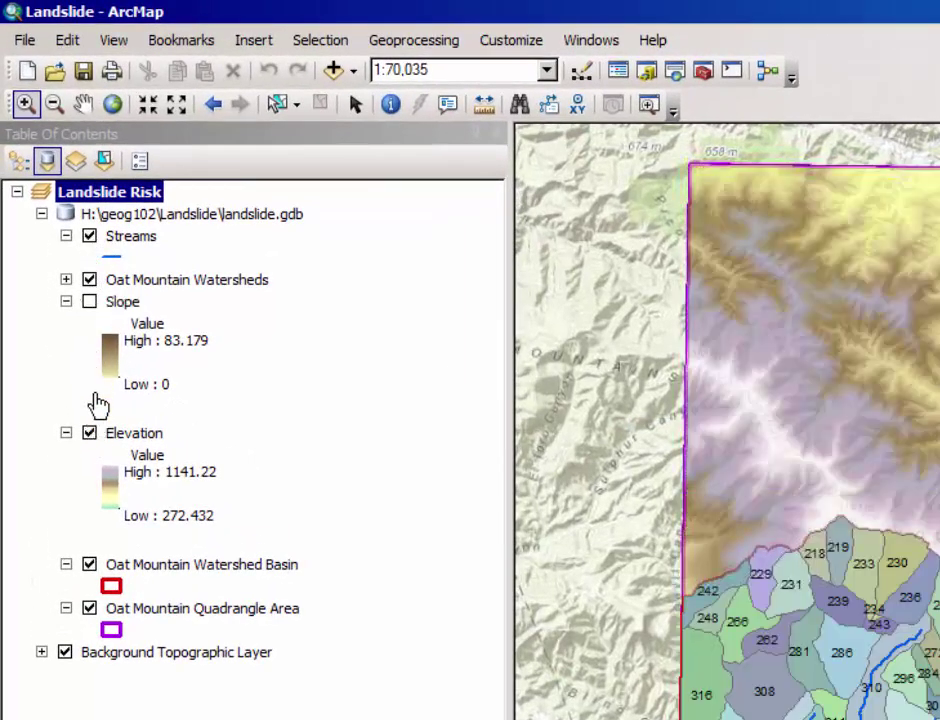
{"action": "left_click", "coordinate": [89, 434]}
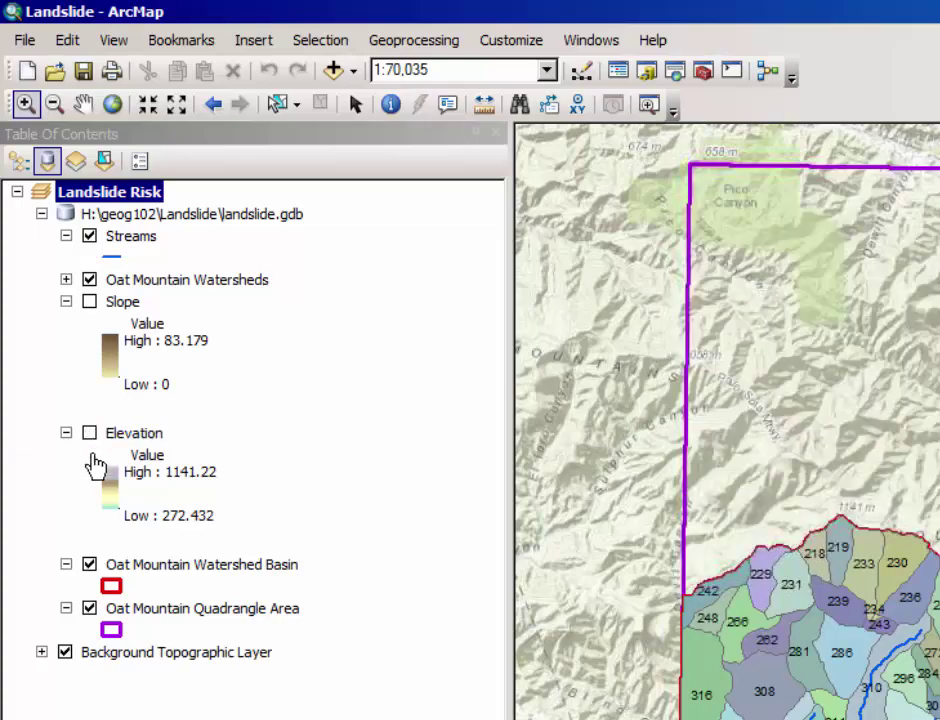
{"action": "left_click", "coordinate": [90, 565]}
{"action": "left_click", "coordinate": [90, 610]}
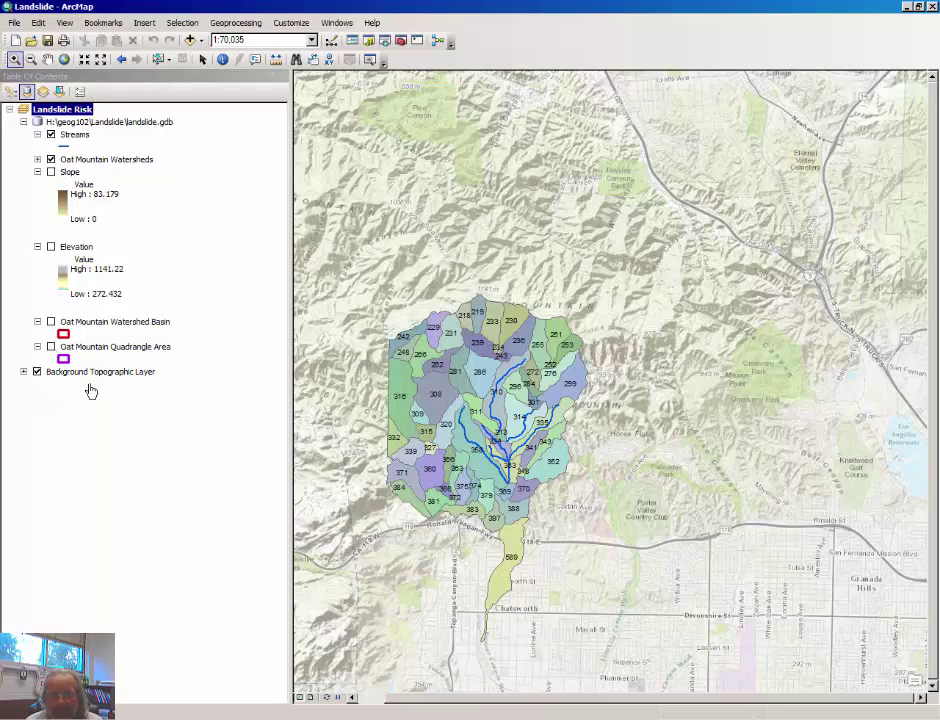
{"action": "left_click", "coordinate": [37, 373]}
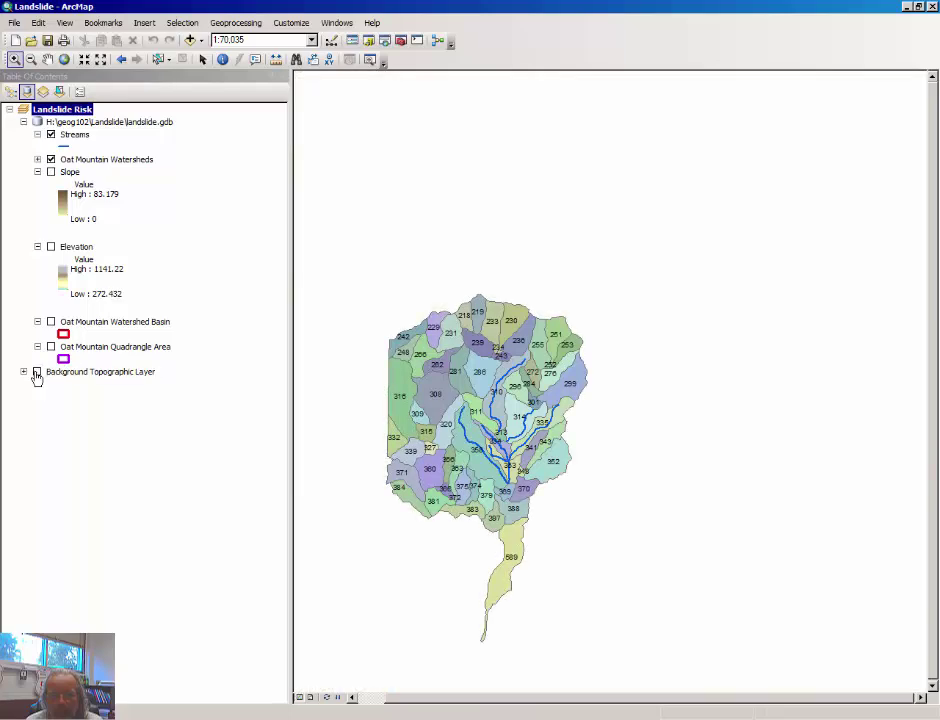
{"action": "left_click", "coordinate": [37, 373]}
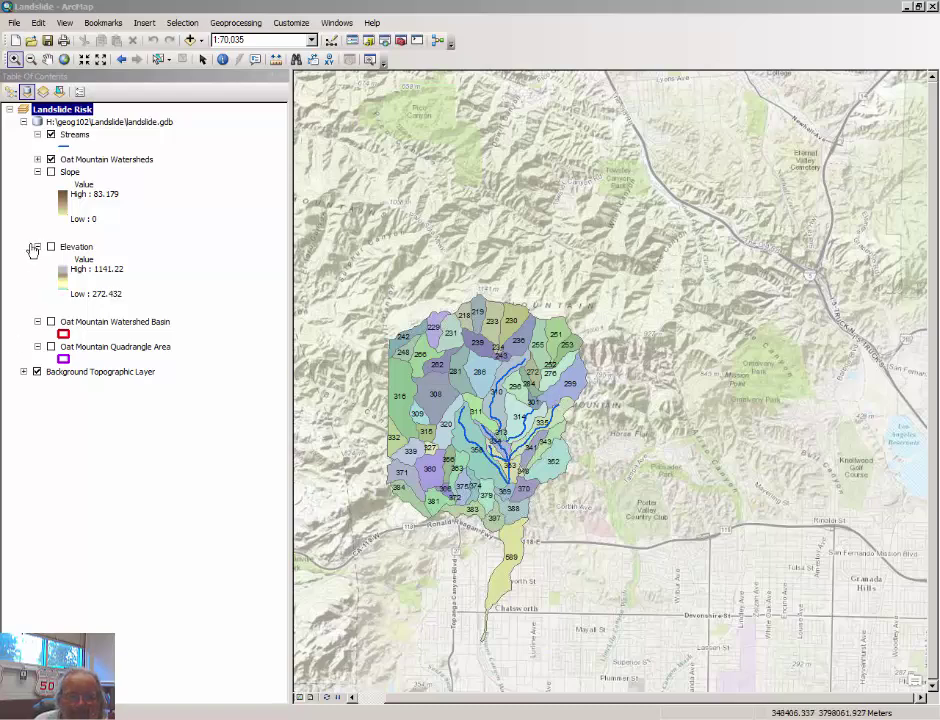
Turn the Slope layer on and zoom into the central watersheds to about 1:18,709.
{"action": "left_click", "coordinate": [51, 173]}
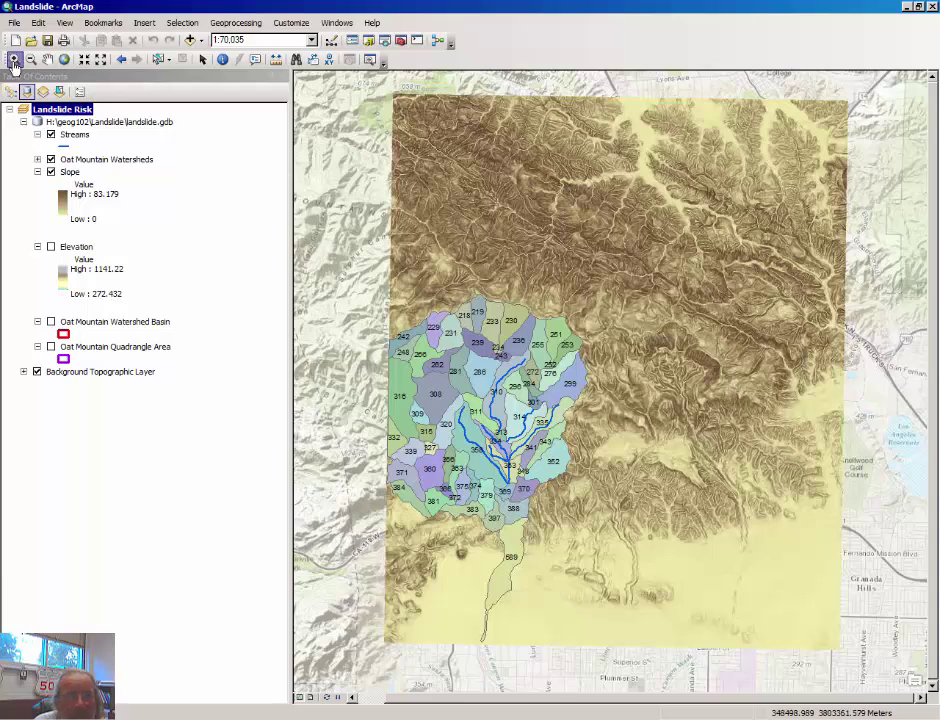
{"action": "left_click", "coordinate": [571, 512]}
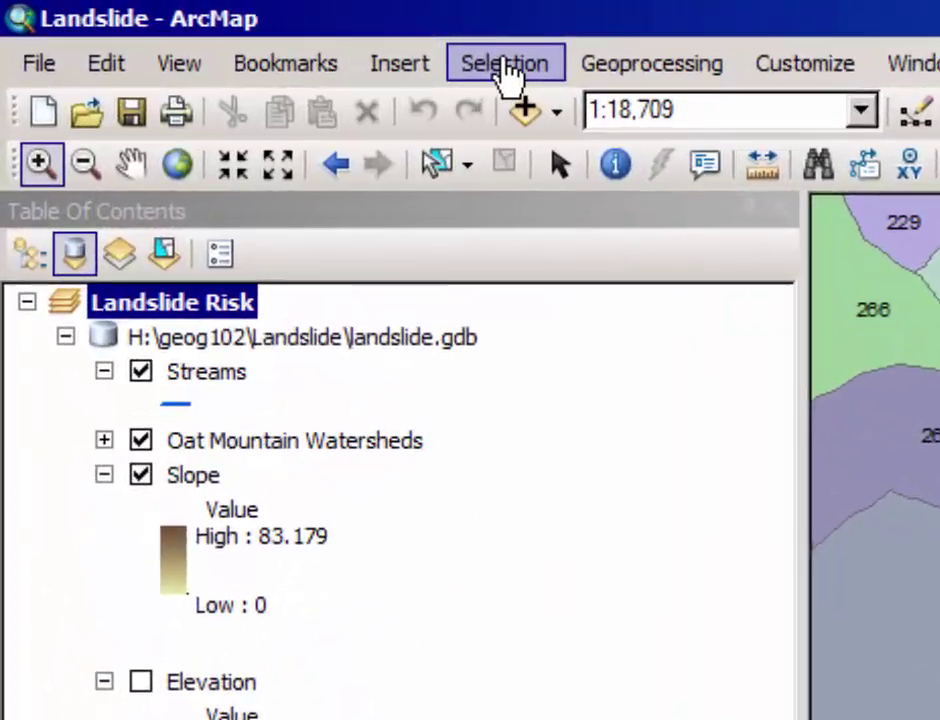
Use Select By Location to select Oat Mountain Watersheds that intersect Streams.
{"action": "left_click", "coordinate": [356, 47]}
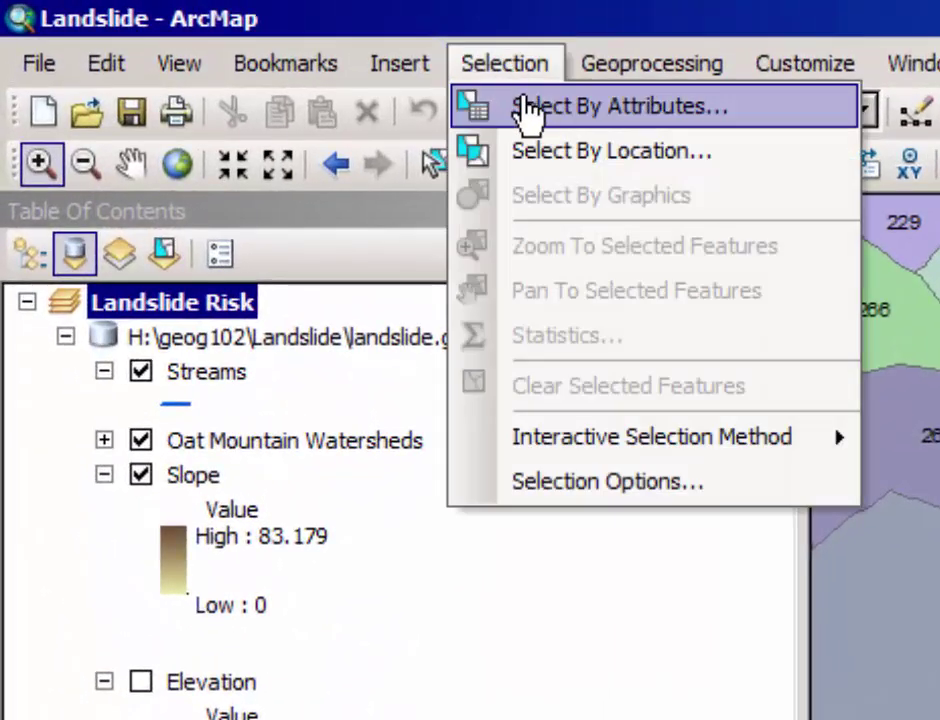
{"action": "left_click", "coordinate": [550, 155]}
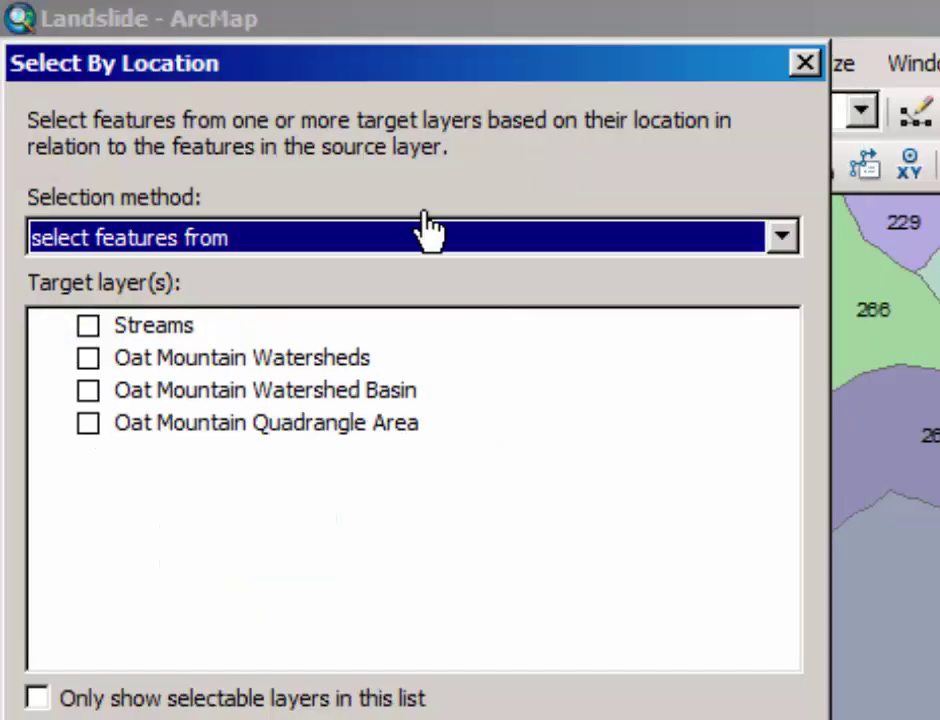
{"action": "left_click", "coordinate": [88, 358]}
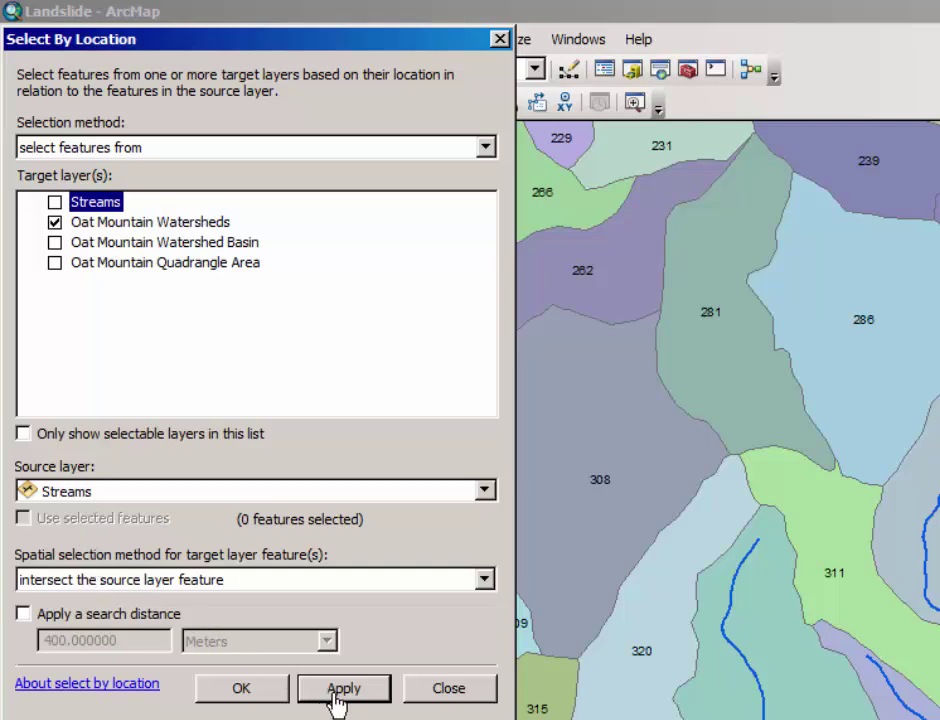
{"action": "left_click", "coordinate": [238, 696]}
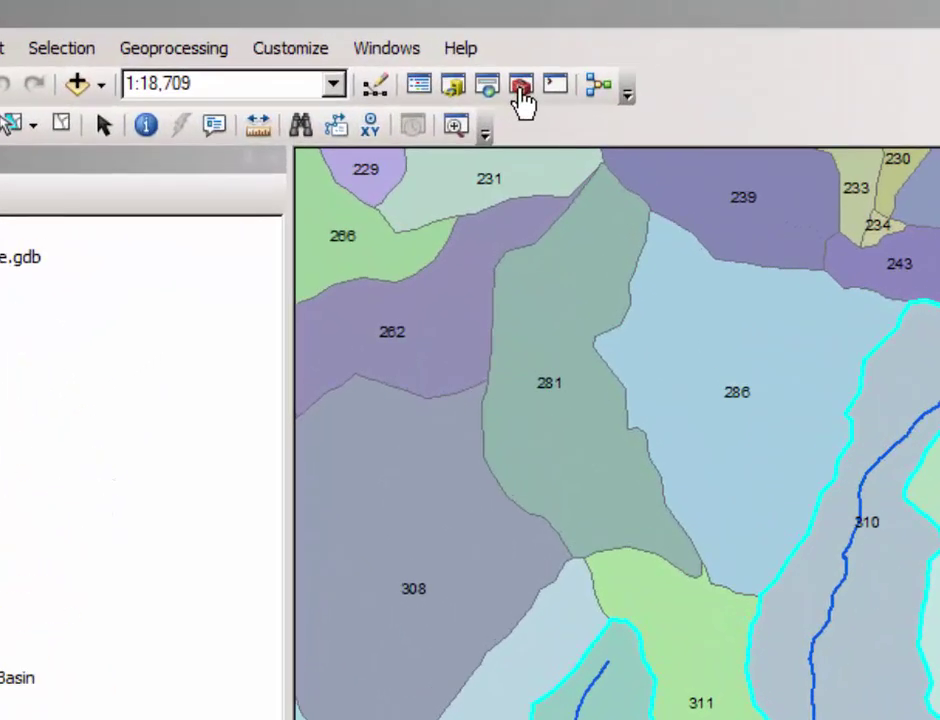
Open ArcToolbox and locate Zonal Statistics as Table under Spatial Analyst Tools > Zonal.
{"action": "left_click", "coordinate": [466, 72]}
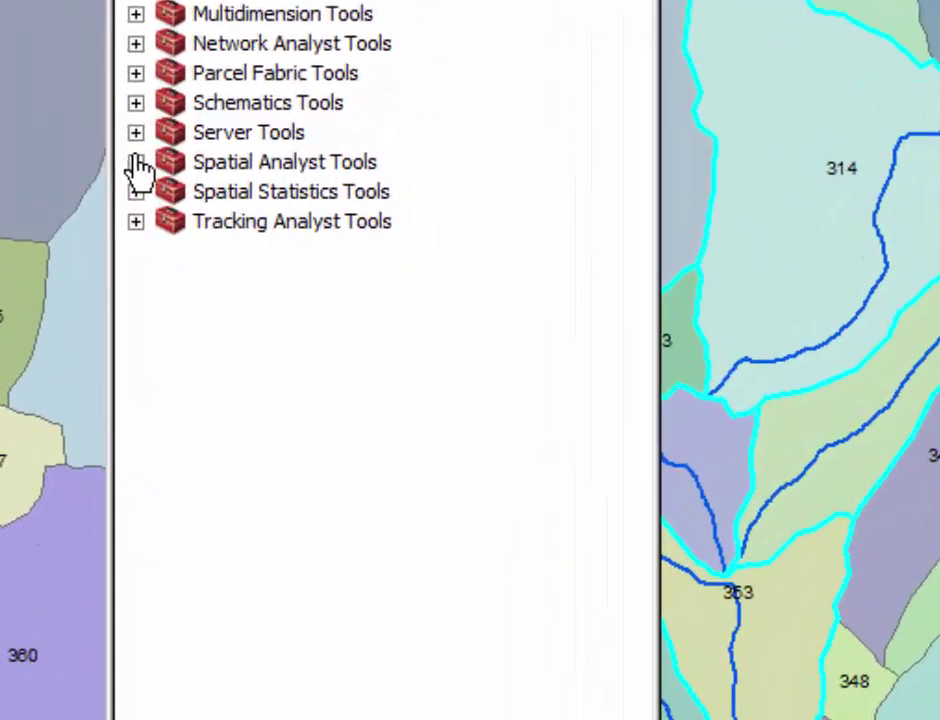
{"action": "left_click", "coordinate": [136, 162]}
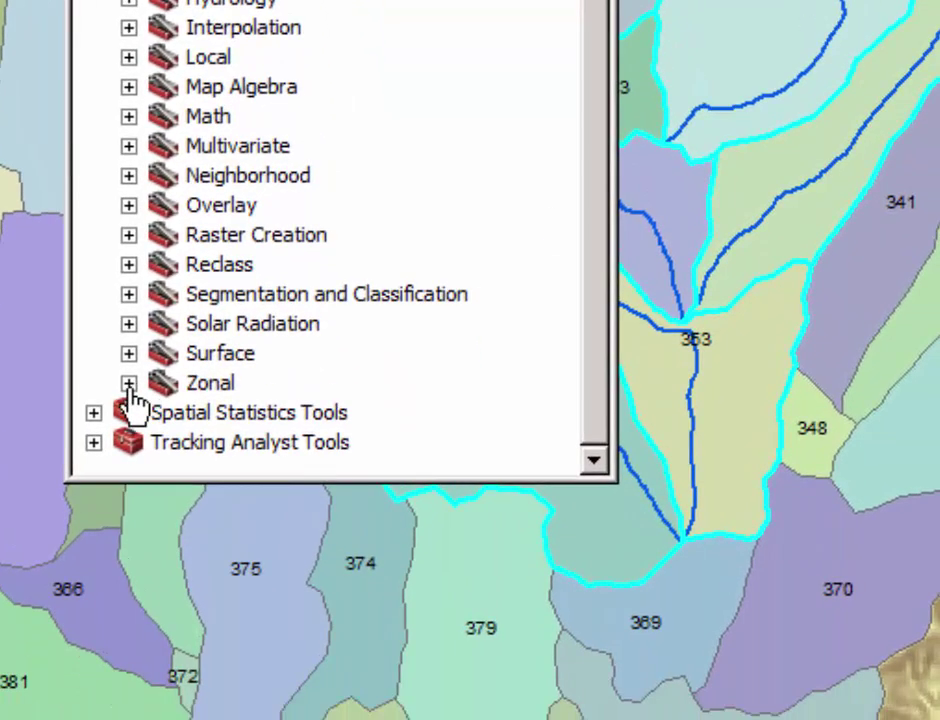
{"action": "left_click", "coordinate": [130, 386]}
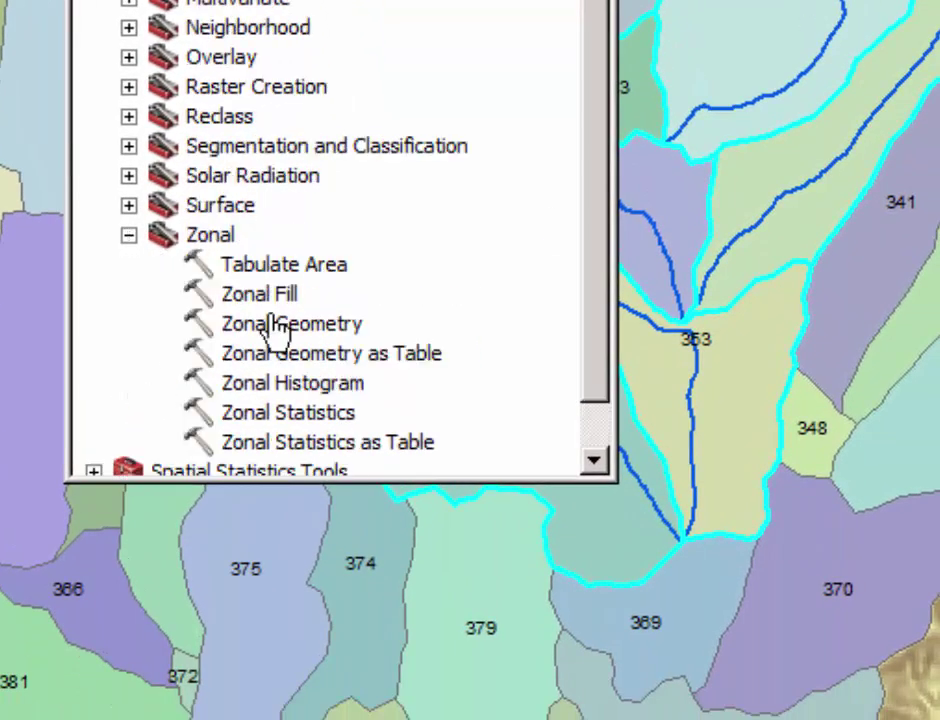
{"action": "scroll", "coordinate": [592, 152], "scroll_direction": "down", "scroll_amount": 2}
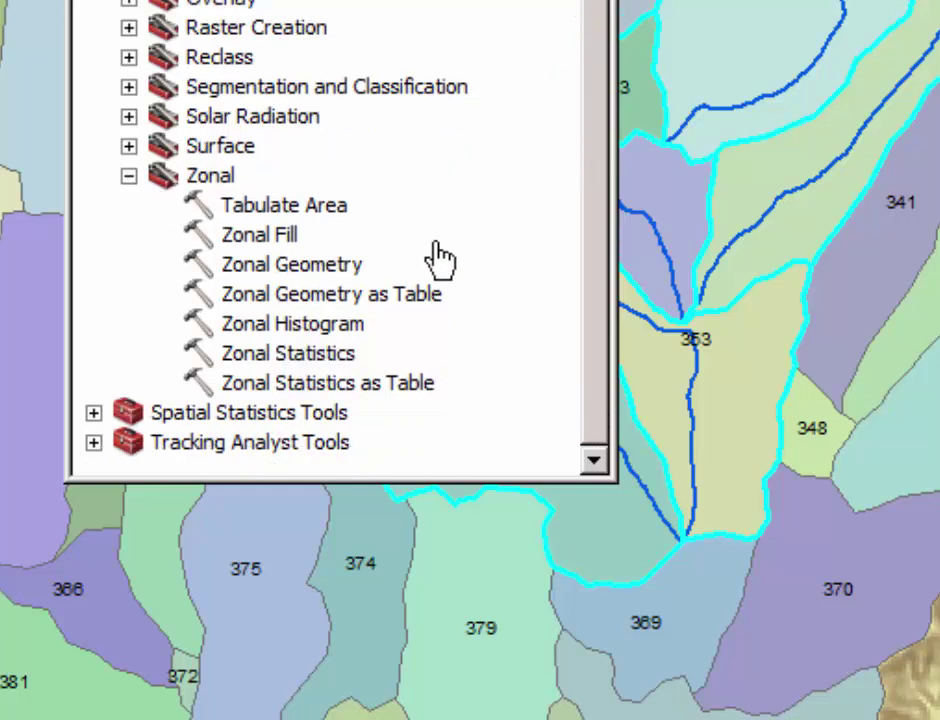
{"action": "left_click", "coordinate": [408, 396]}
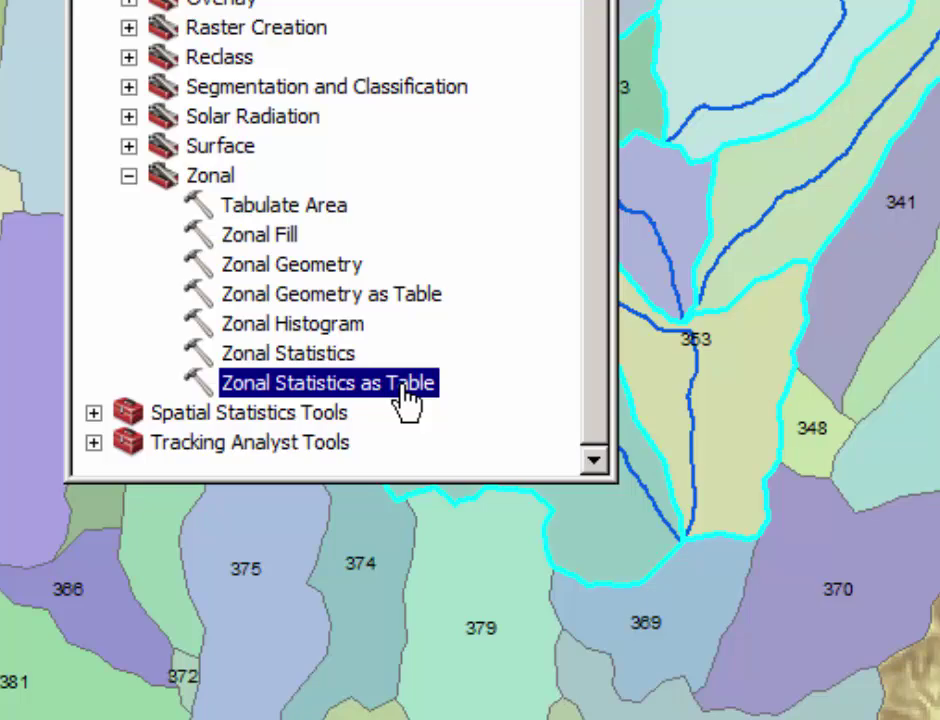
Run Zonal Statistics as Table with Oat Mountain Watersheds zones, Slope values and the MEAN statistic.
{"action": "double_click", "coordinate": [408, 396]}
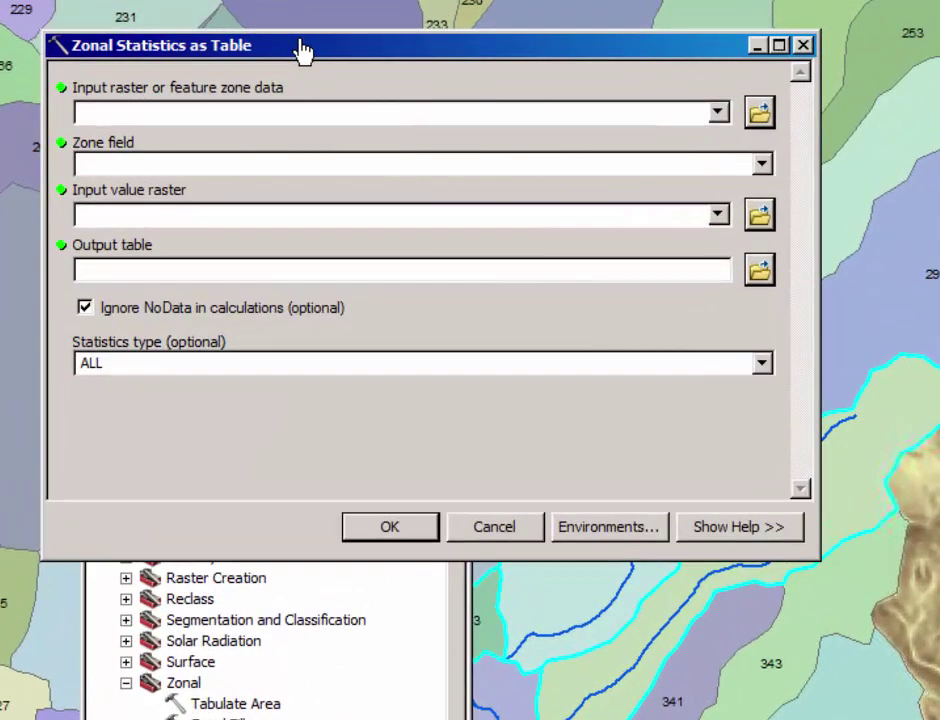
{"action": "left_click", "coordinate": [716, 138]}
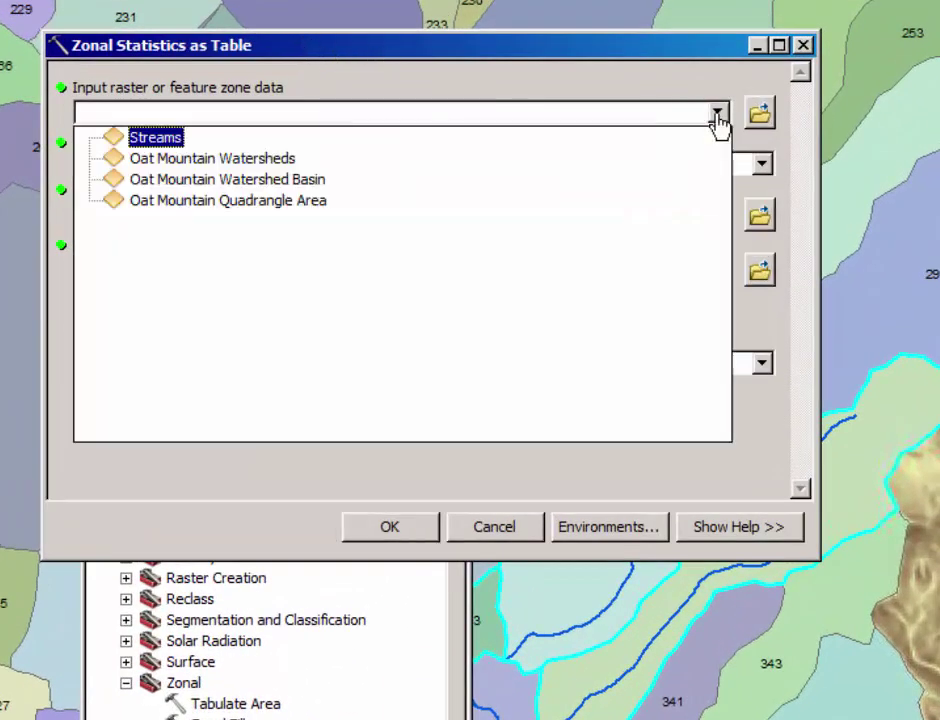
{"action": "left_click", "coordinate": [290, 160]}
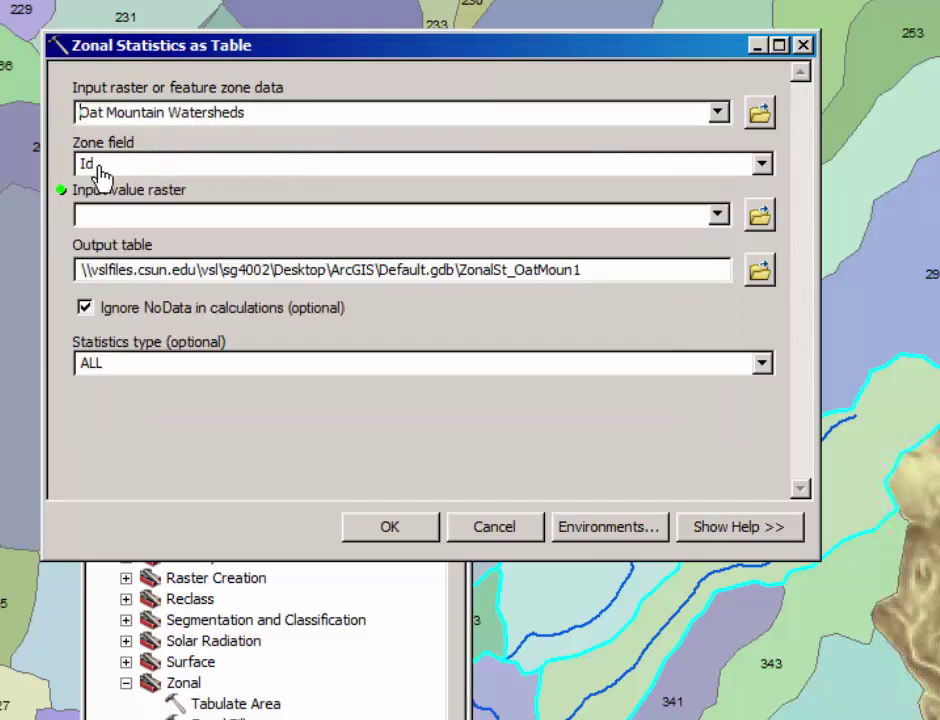
{"action": "left_click", "coordinate": [717, 219]}
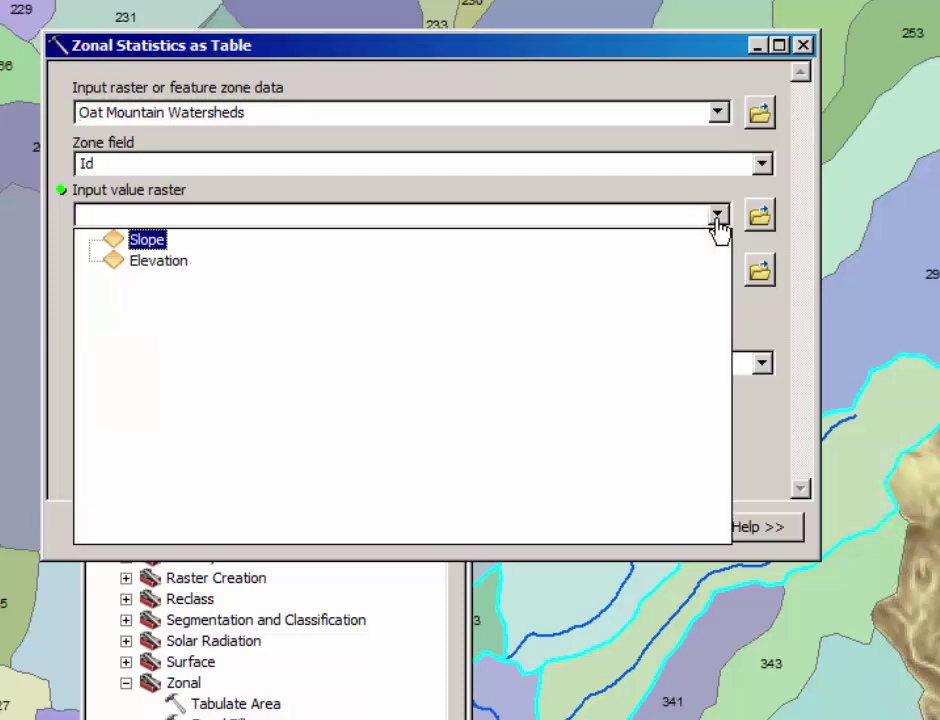
{"action": "left_click", "coordinate": [158, 244]}
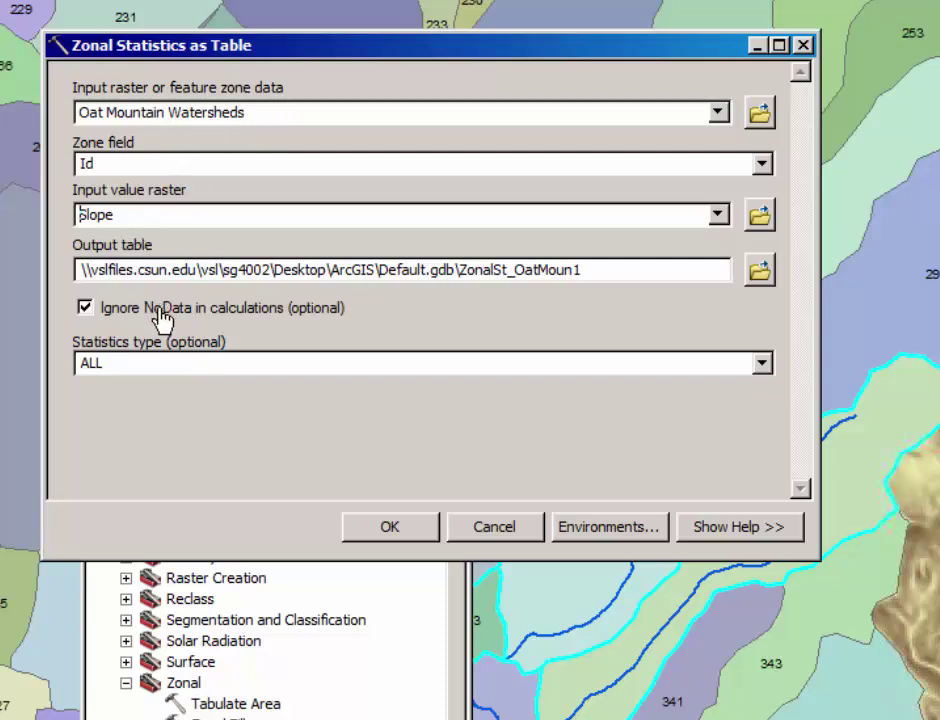
{"action": "left_click", "coordinate": [761, 366]}
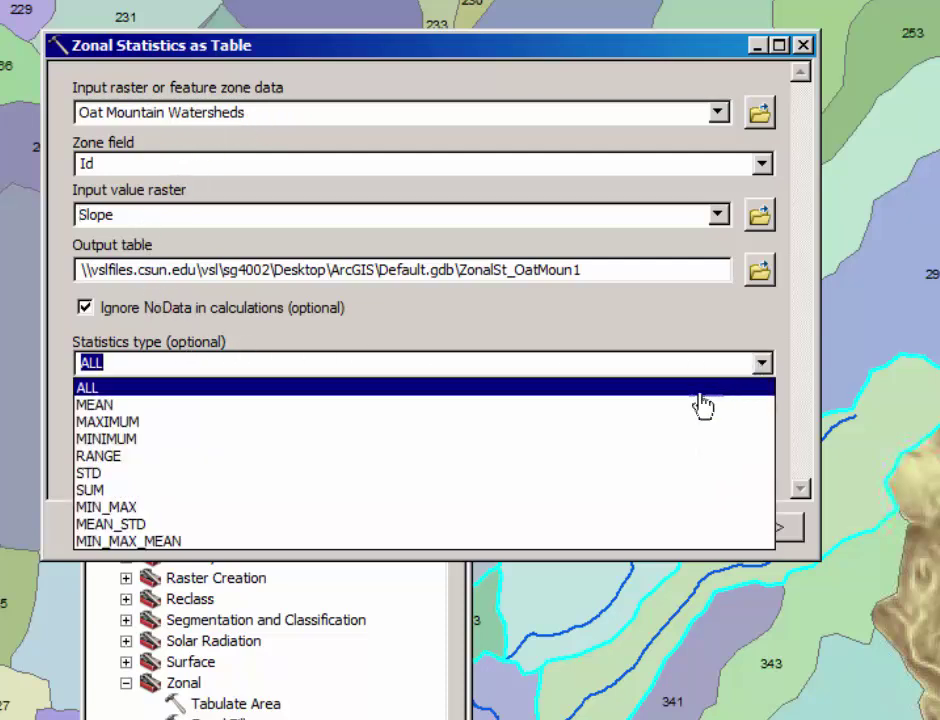
{"action": "left_click", "coordinate": [662, 408]}
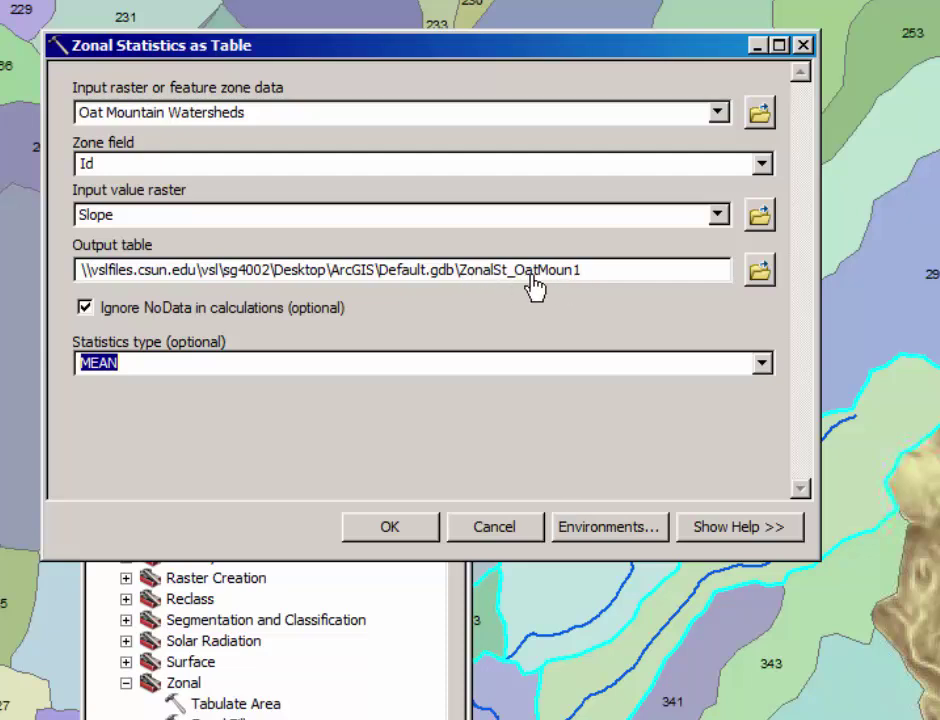
{"action": "left_click_drag", "start_coordinate": [391, 279], "coordinate": [84, 285]}
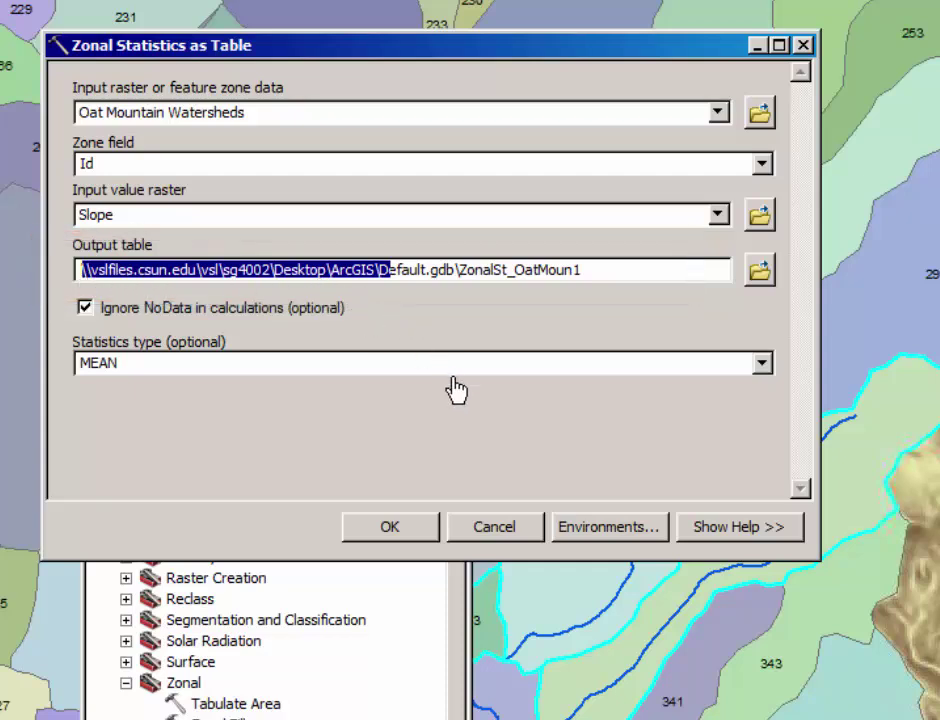
{"action": "left_click", "coordinate": [412, 538]}
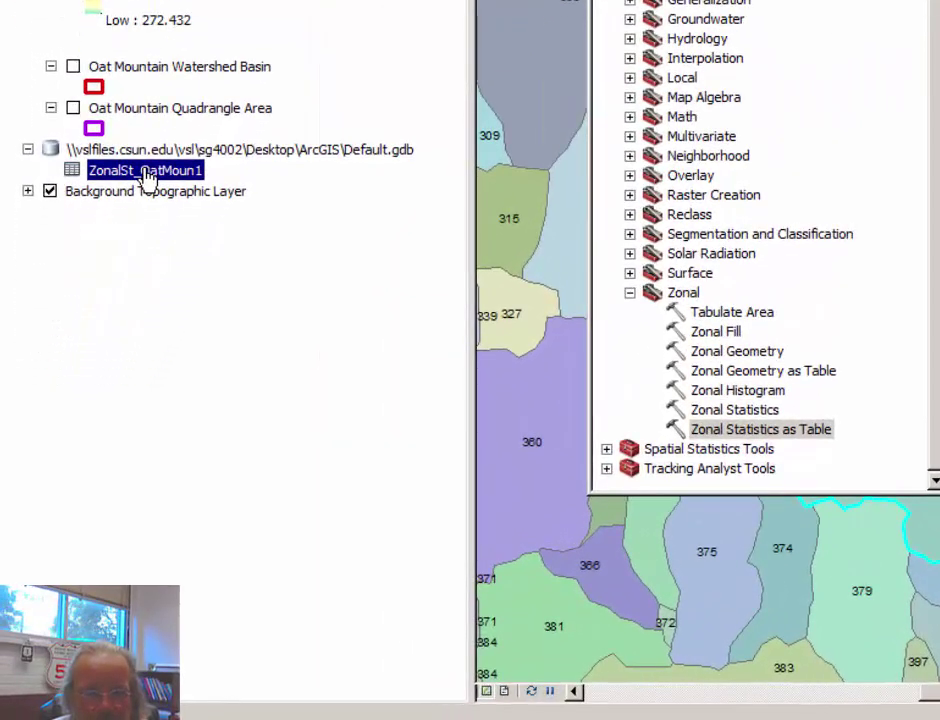
Open ZonalSt_OatMoun1, review the MEAN slope column (16.3–20.5), then close the table.
{"action": "right_click", "coordinate": [147, 175]}
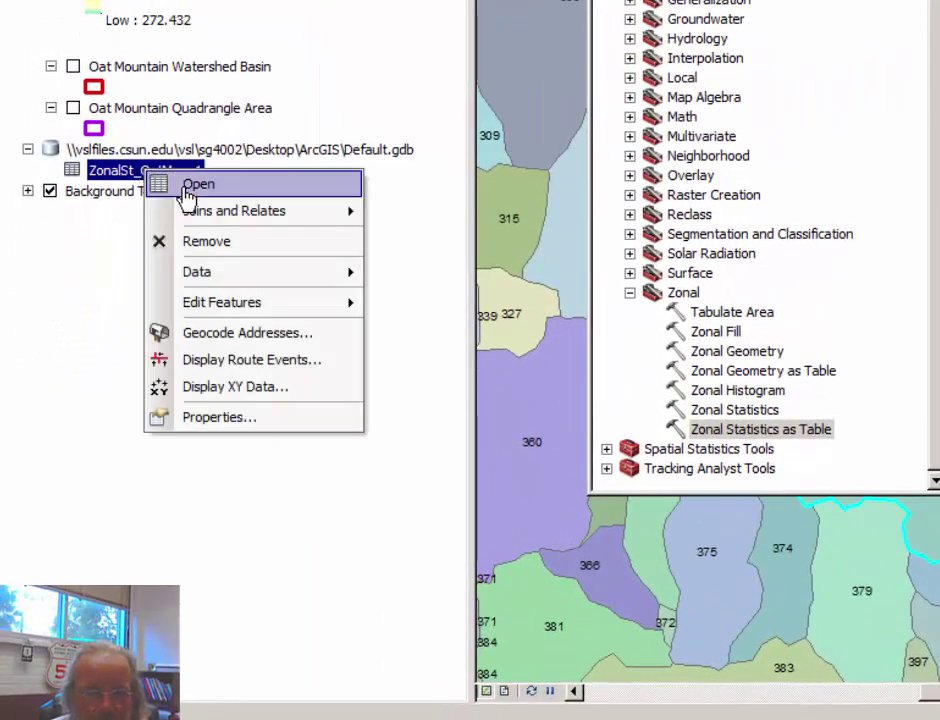
{"action": "left_click", "coordinate": [188, 188]}
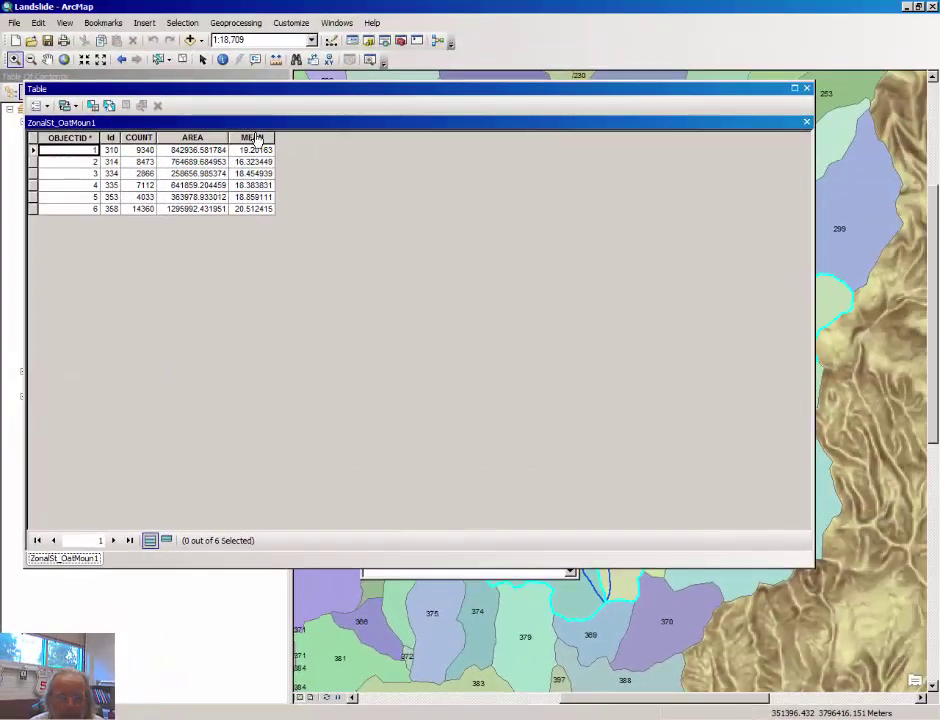
{"action": "left_click", "coordinate": [257, 138]}
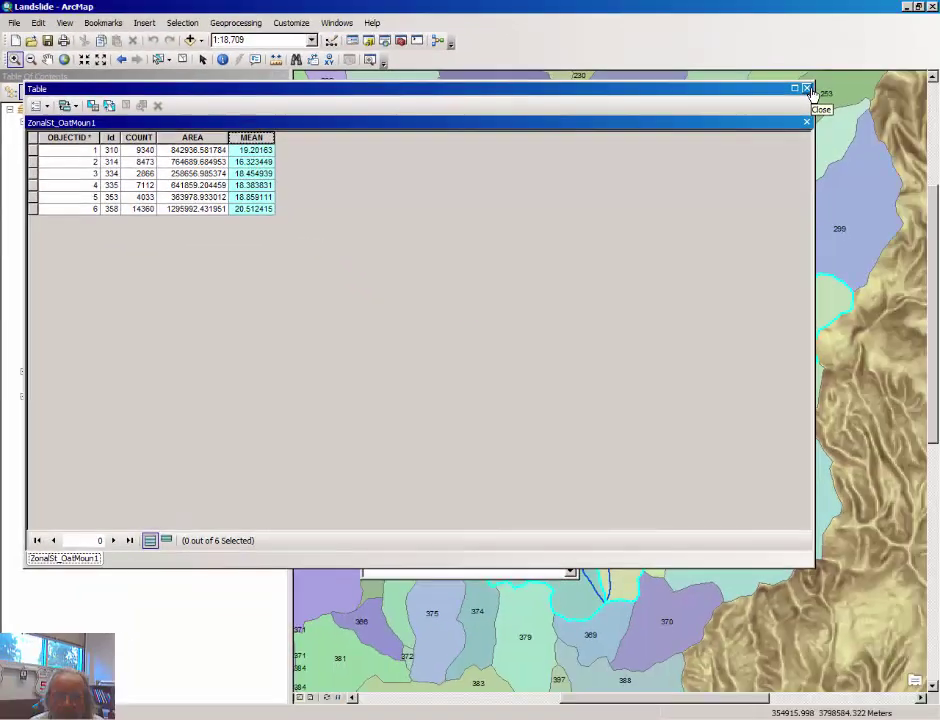
{"action": "left_click", "coordinate": [801, 88]}
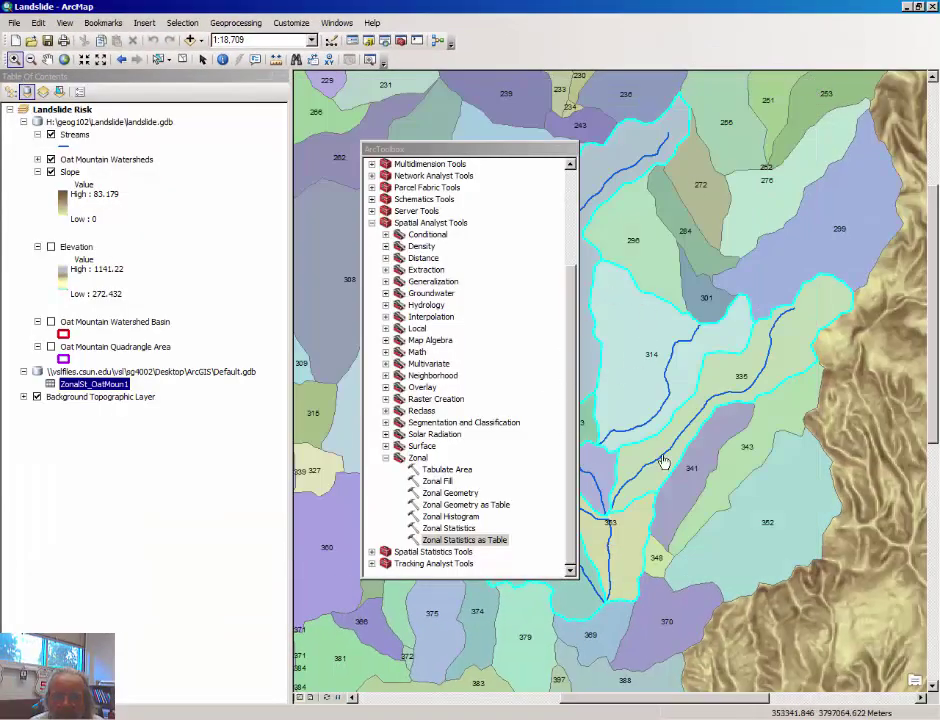
Close the toolbox and start a table attribute join on Oat Mountain Watersheds using the Id field.
{"action": "left_click", "coordinate": [571, 151]}
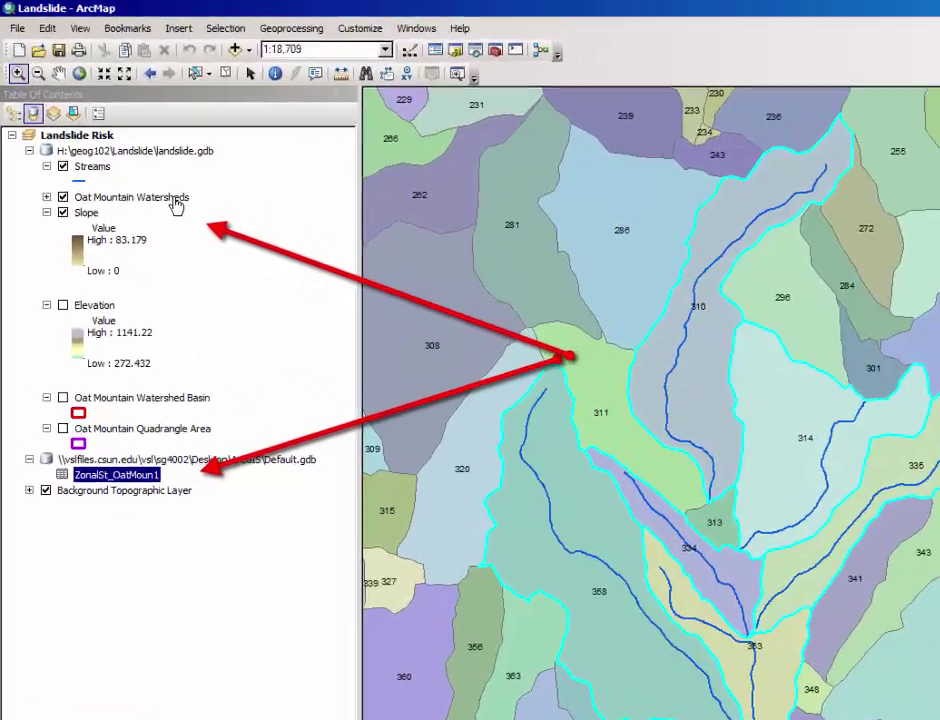
{"action": "right_click", "coordinate": [143, 165]}
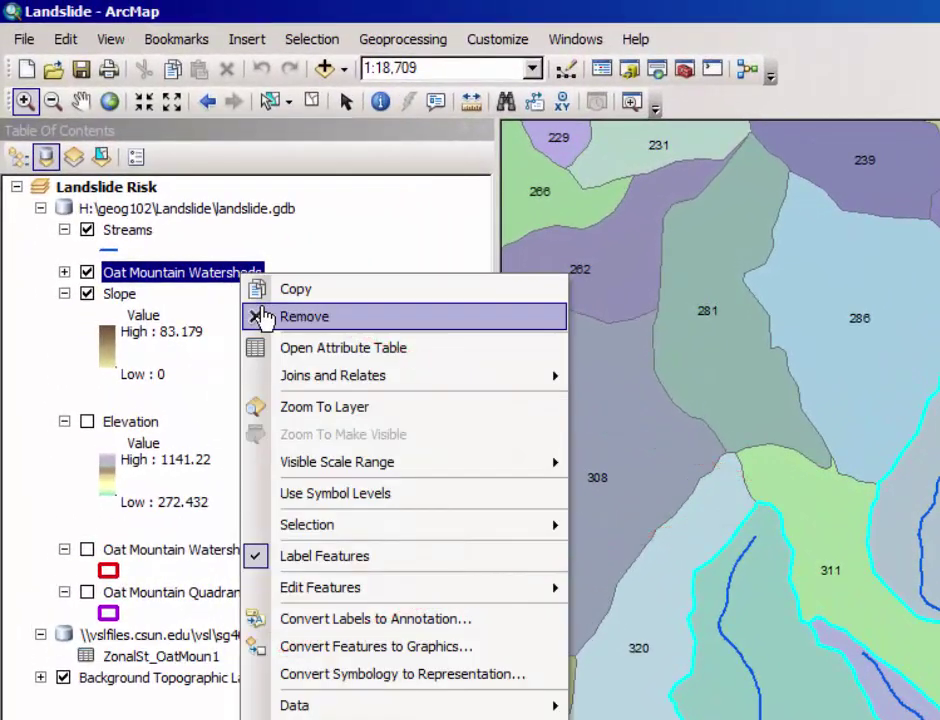
{"action": "mouse_move", "coordinate": [312, 384]}
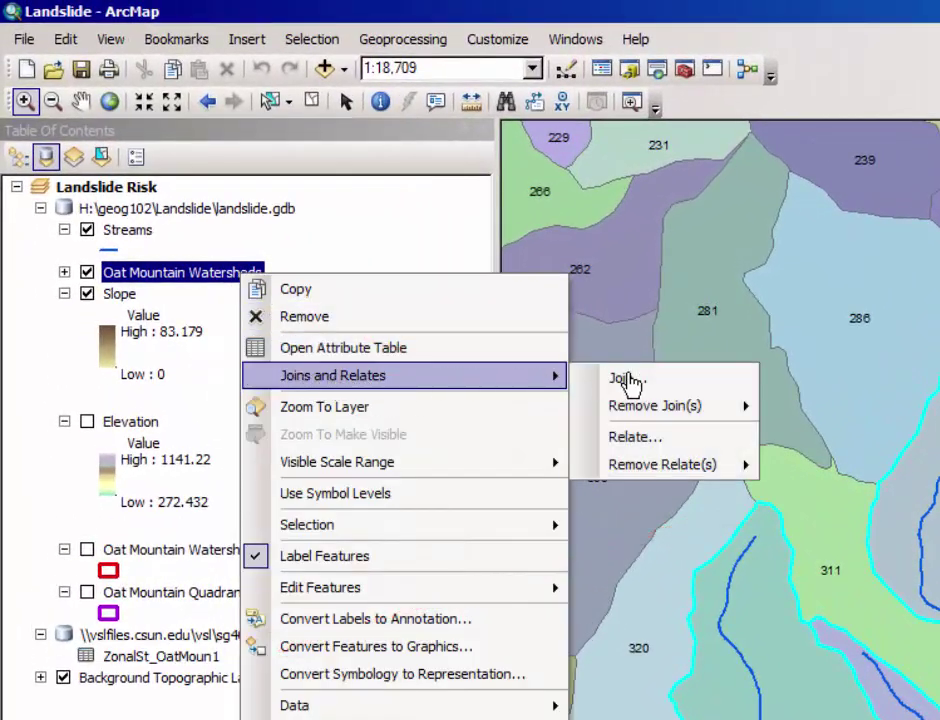
{"action": "left_click", "coordinate": [630, 382]}
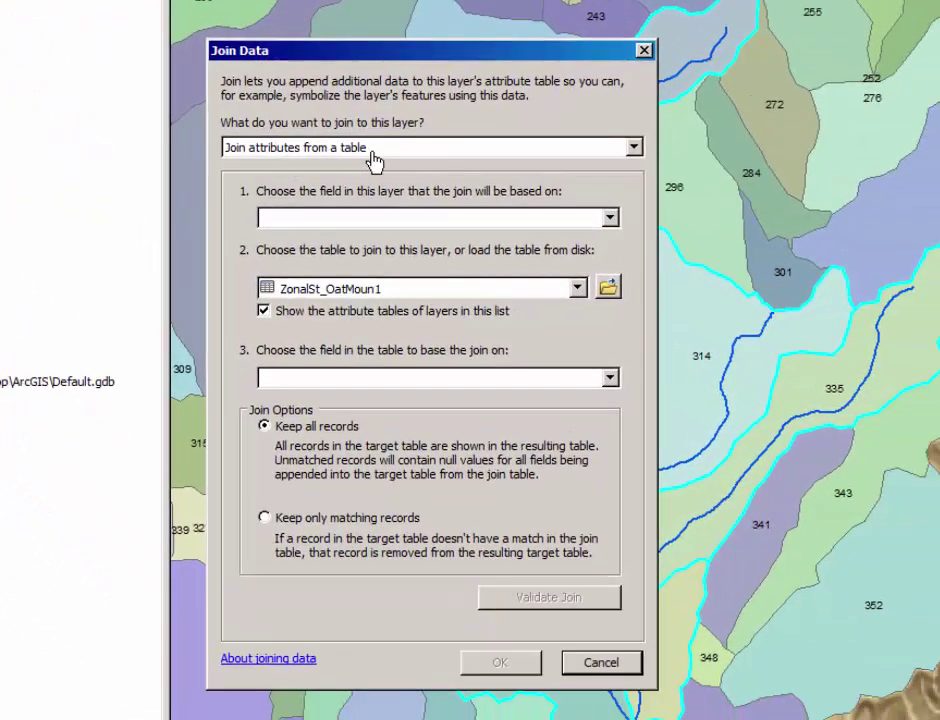
{"action": "left_click", "coordinate": [389, 153]}
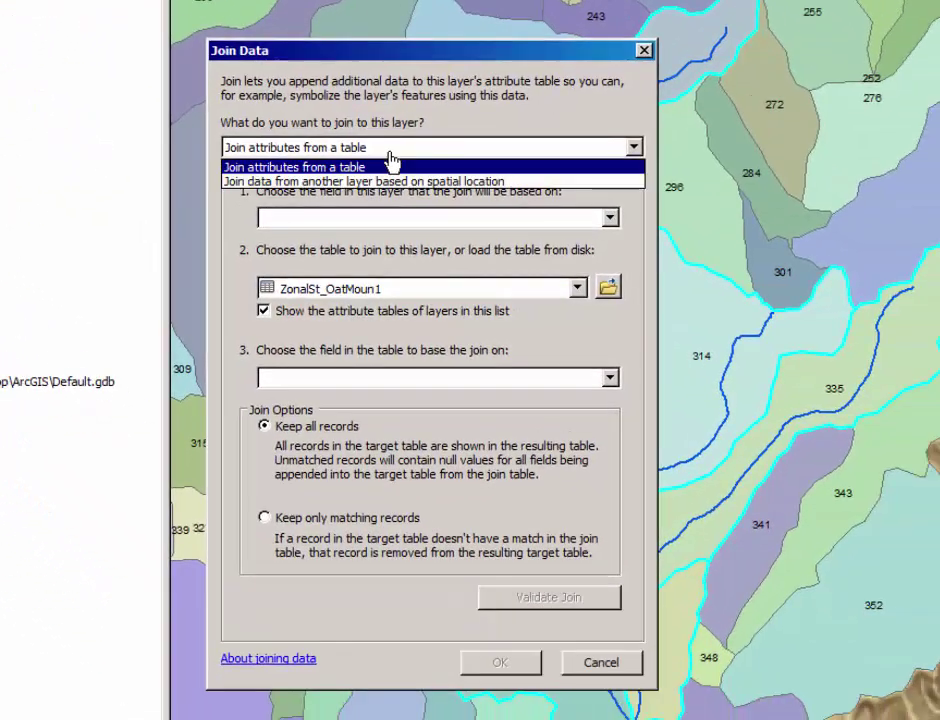
{"action": "left_click", "coordinate": [389, 165]}
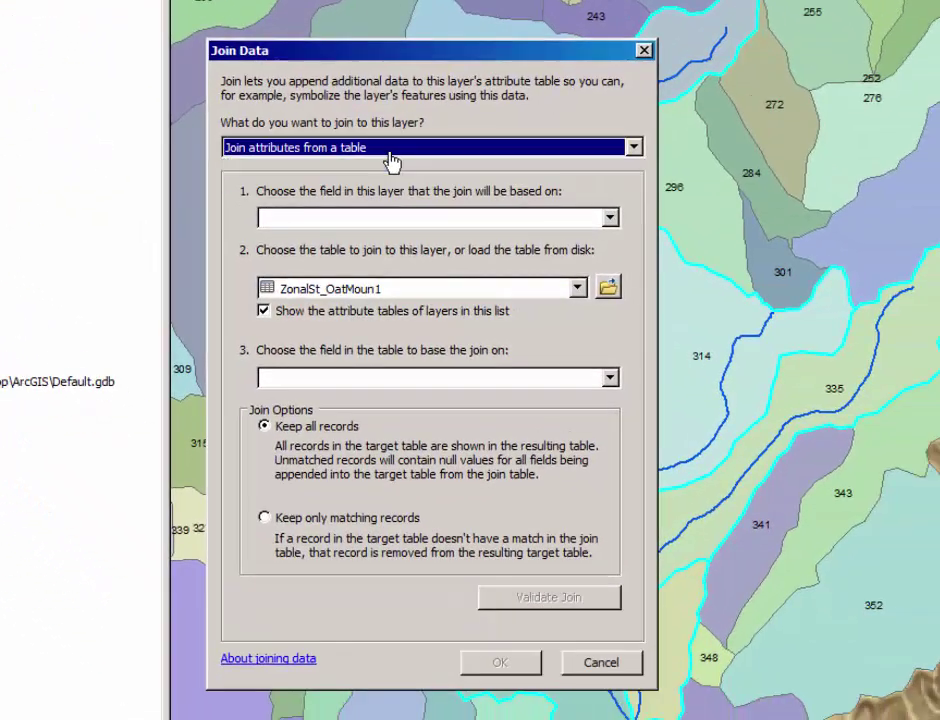
{"action": "left_click", "coordinate": [608, 218]}
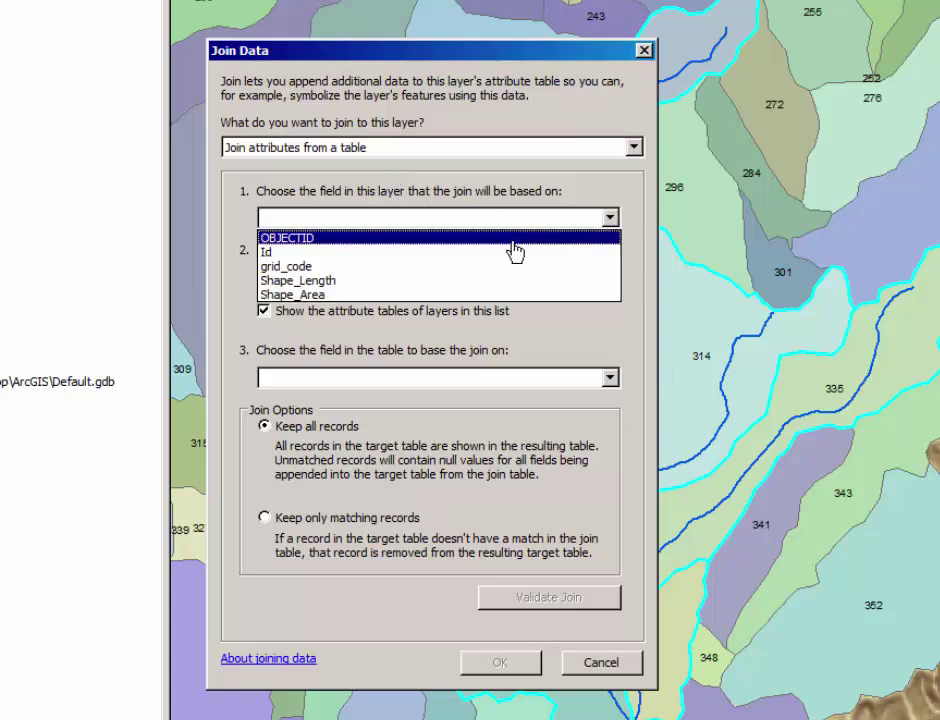
{"action": "left_click", "coordinate": [483, 262]}
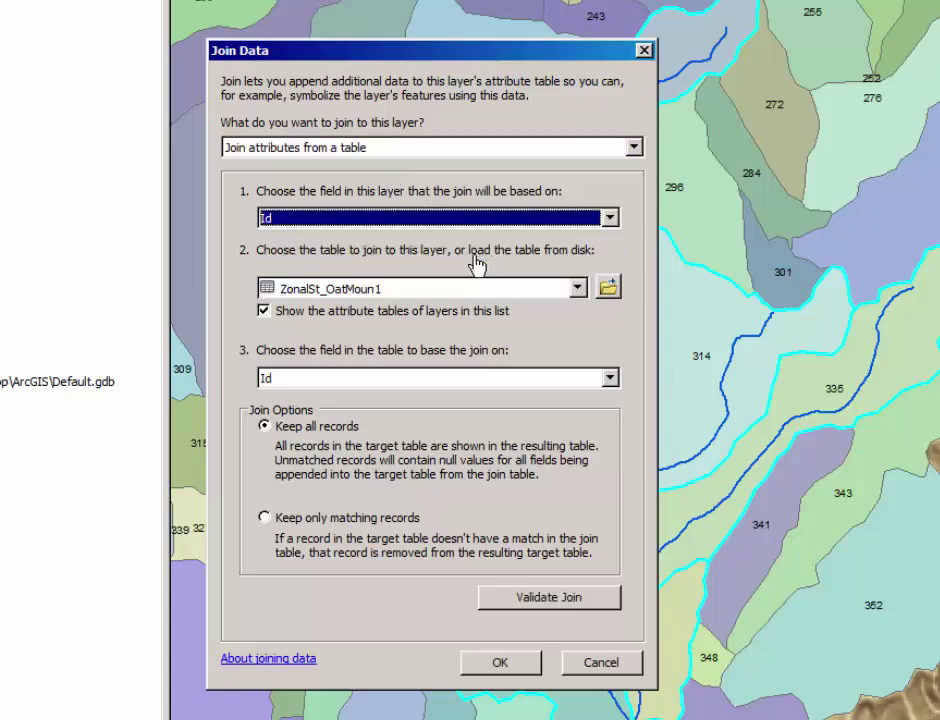
Join the ZonalSt_OatMoun1 table, keeping only matching records, and apply the join.
{"action": "left_click", "coordinate": [578, 290]}
{"action": "left_click", "coordinate": [397, 311]}
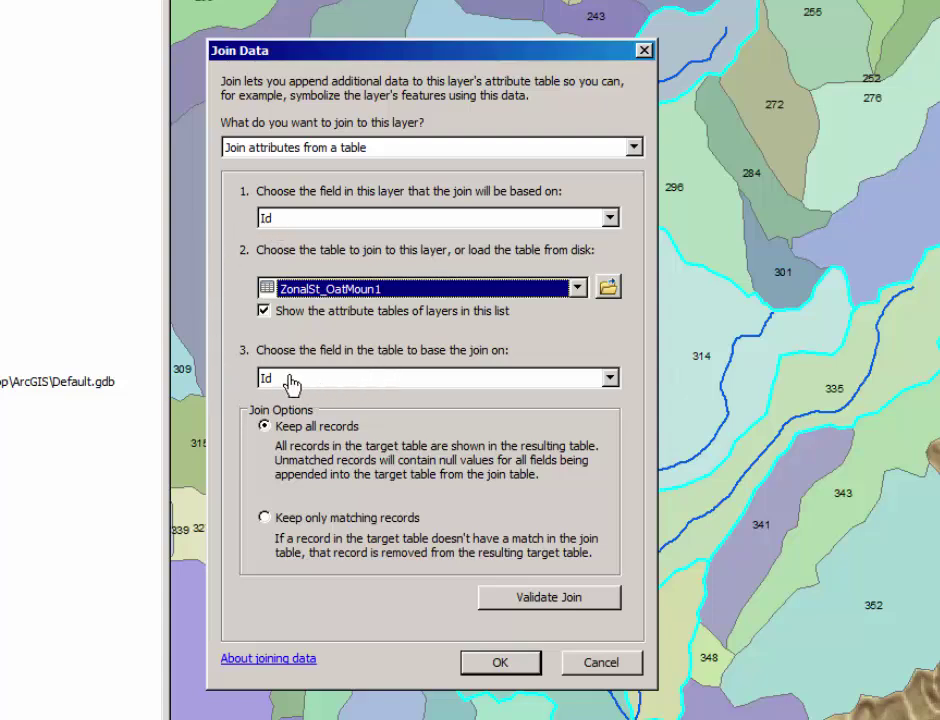
{"action": "left_click", "coordinate": [292, 527]}
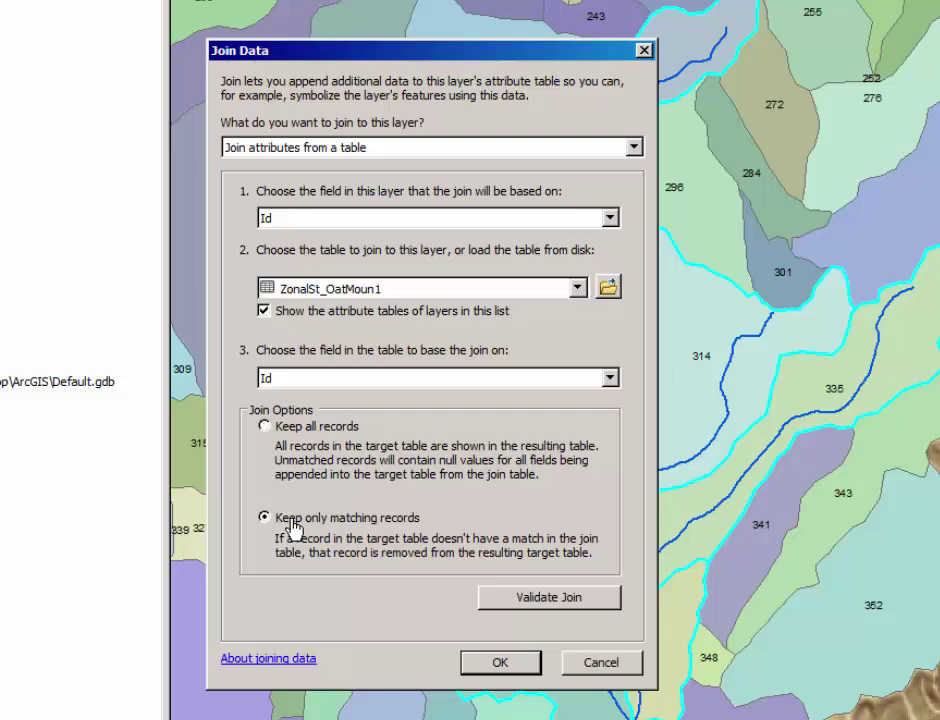
{"action": "left_click", "coordinate": [526, 670]}
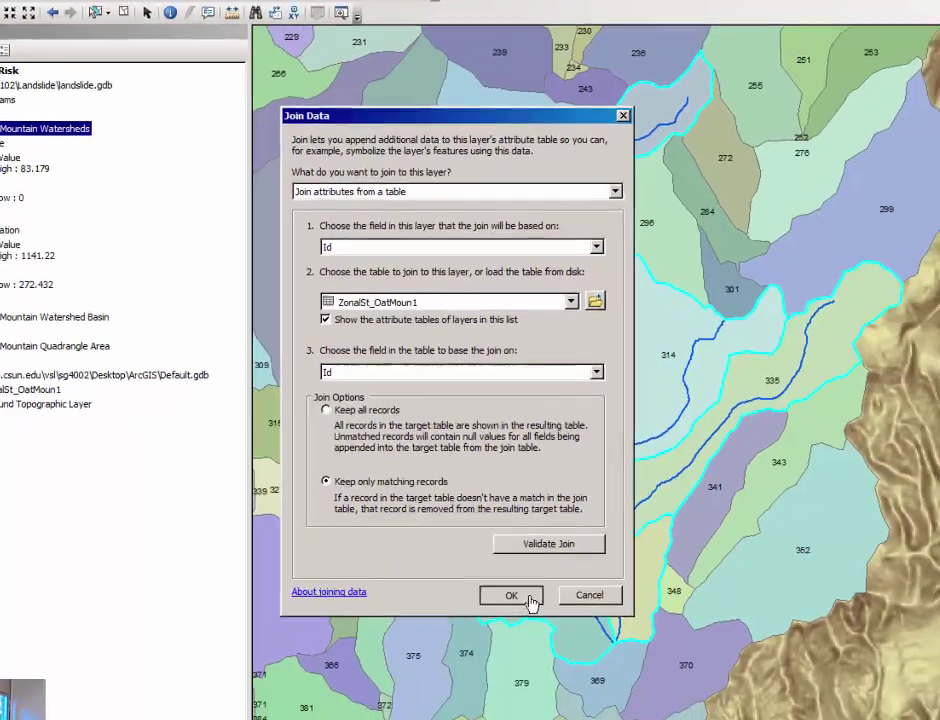
{"action": "left_click", "coordinate": [524, 648]}
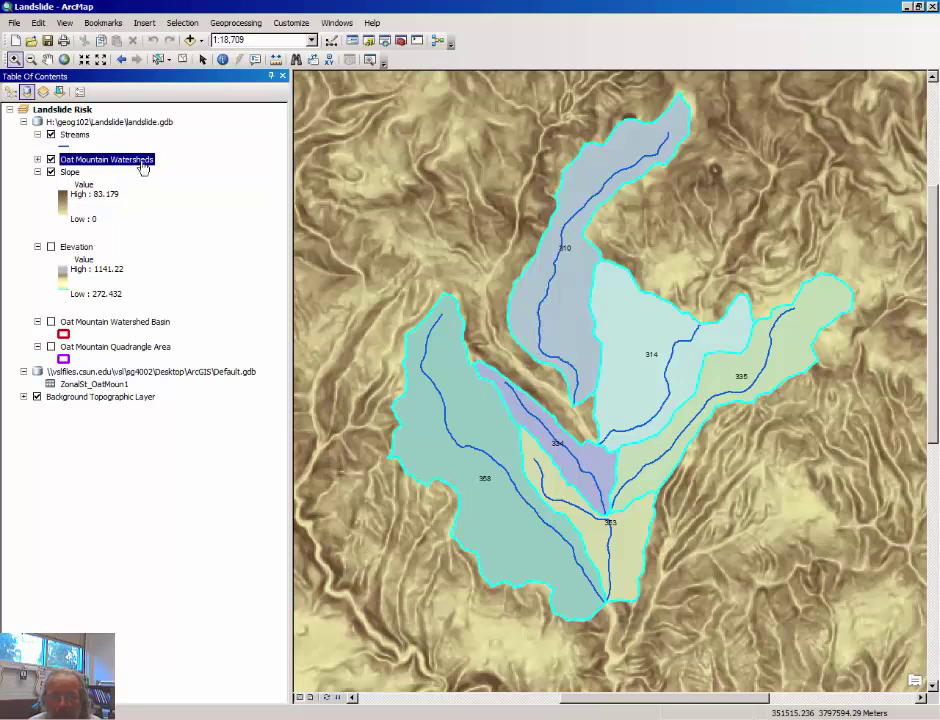
Bring up the Oat Mountain Watersheds layer's context menu in the Table of Contents.
{"action": "right_click", "coordinate": [143, 167]}
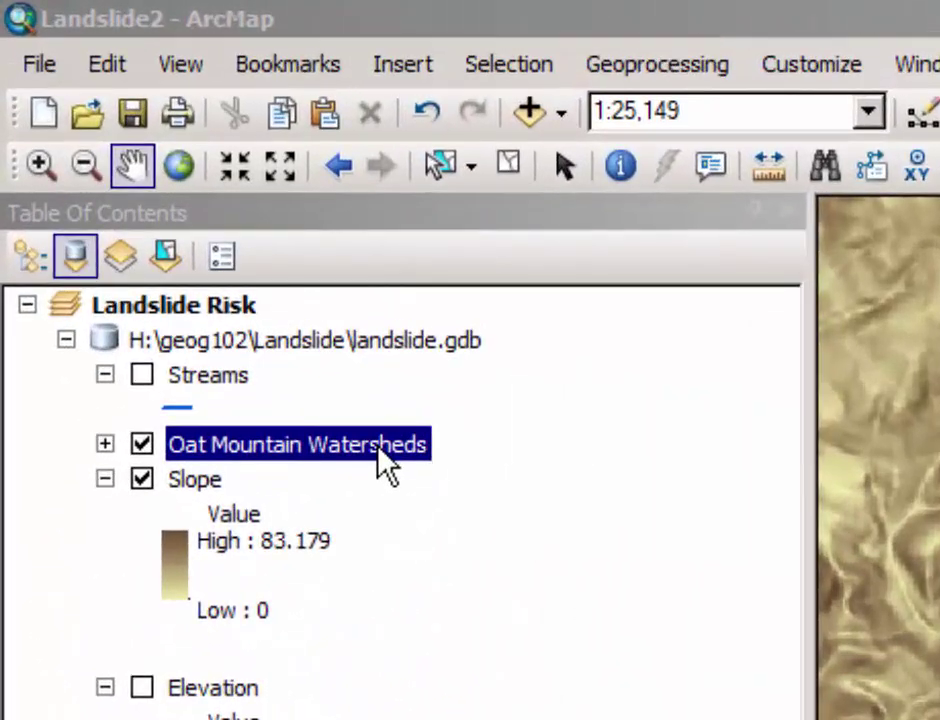
{"action": "right_click", "coordinate": [388, 465]}
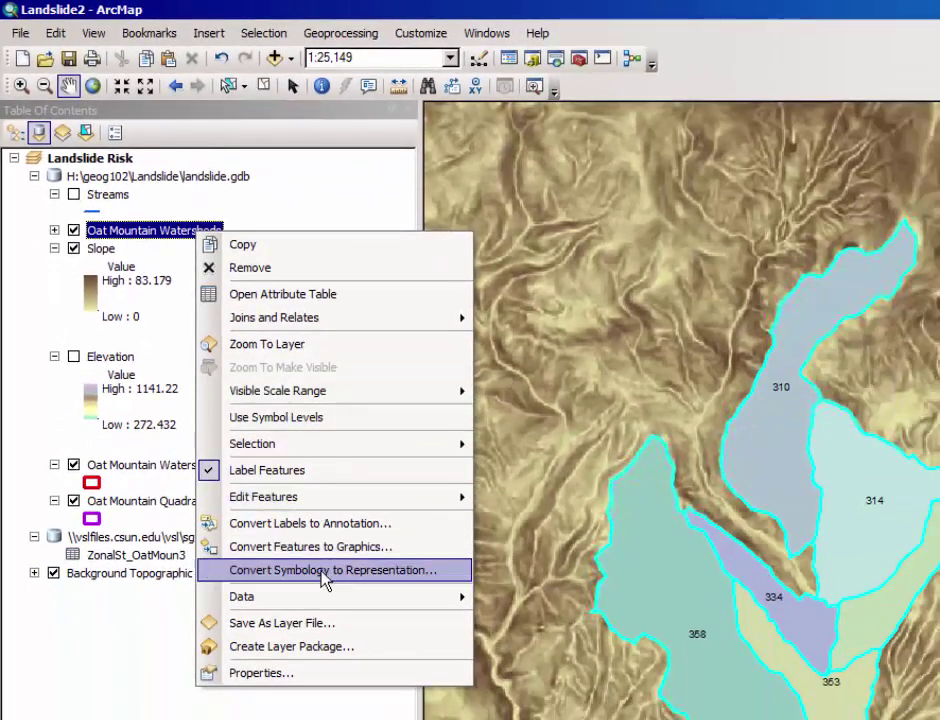
Open Export Data for the selected features and review the output path Default.gdb\Export_Output_2.
{"action": "mouse_move", "coordinate": [324, 604]}
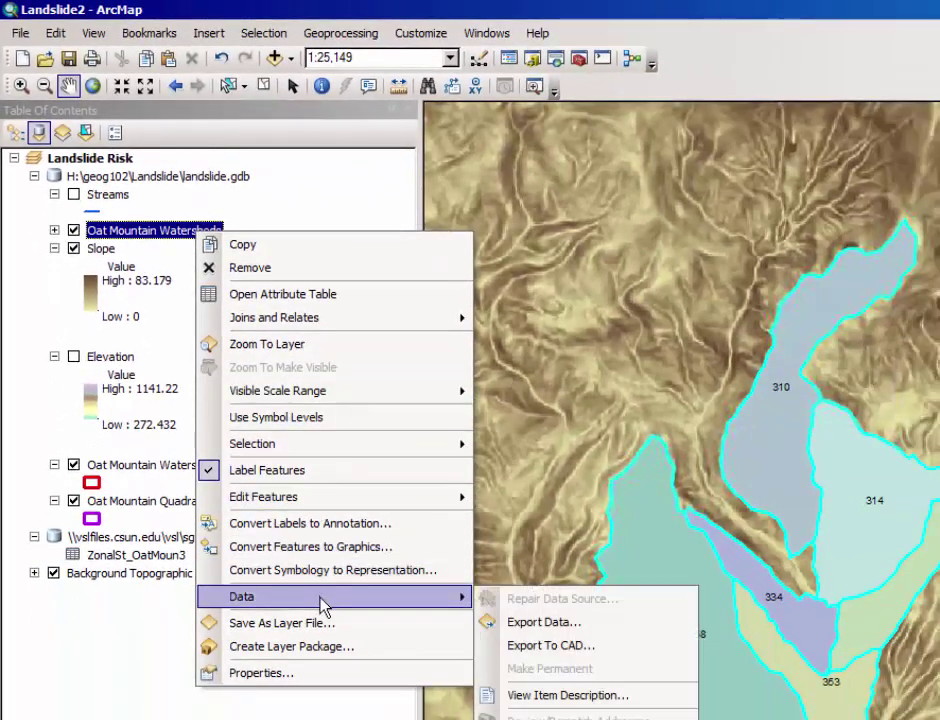
{"action": "left_click", "coordinate": [537, 623]}
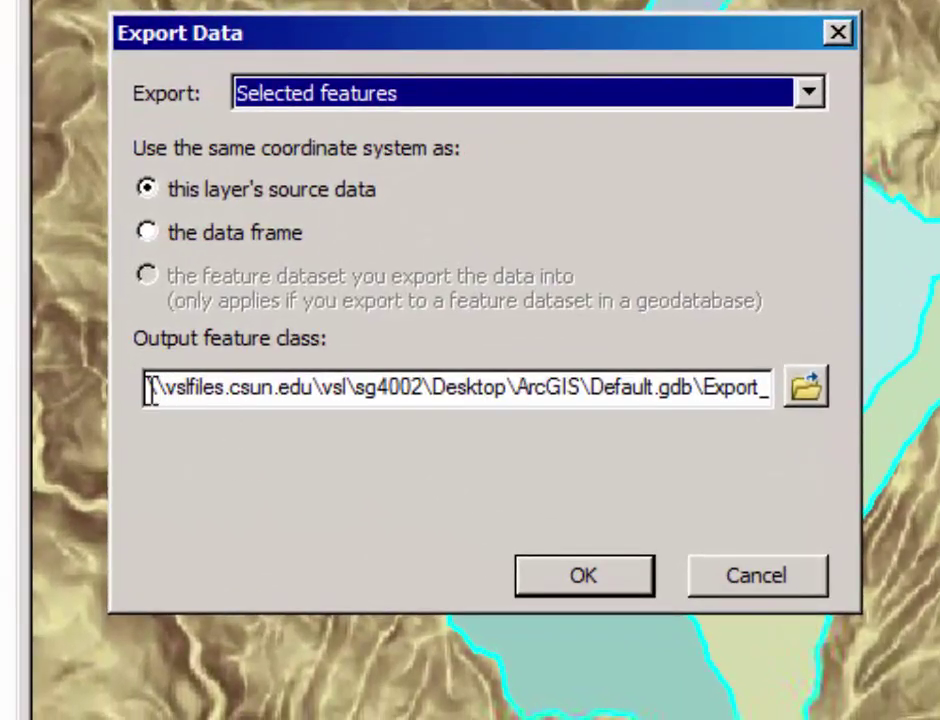
{"action": "left_click_drag", "start_coordinate": [150, 388], "coordinate": [520, 388]}
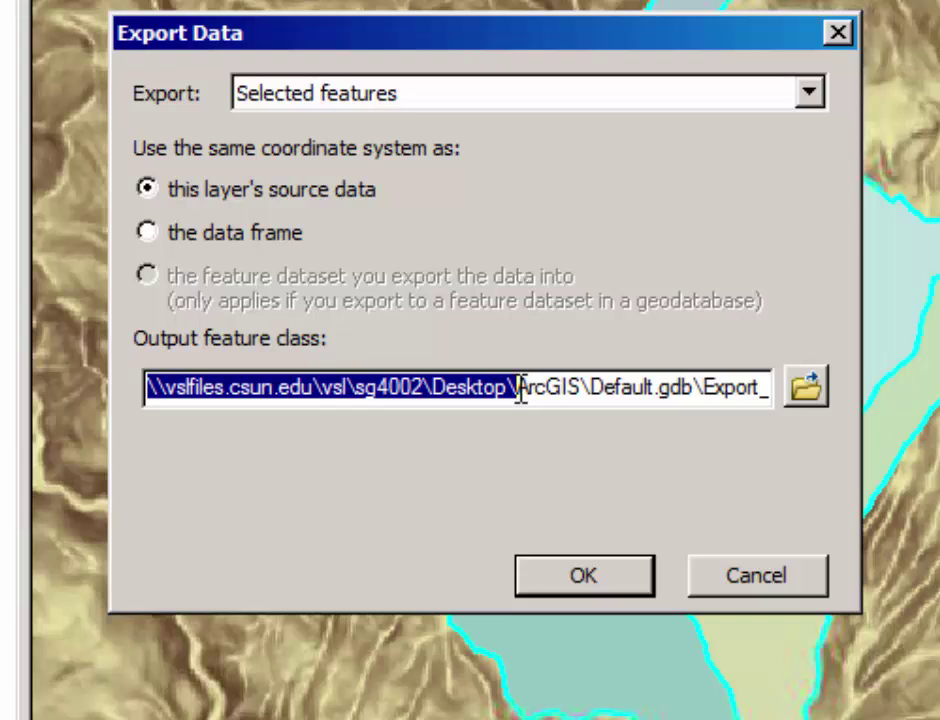
{"action": "left_click", "coordinate": [448, 388]}
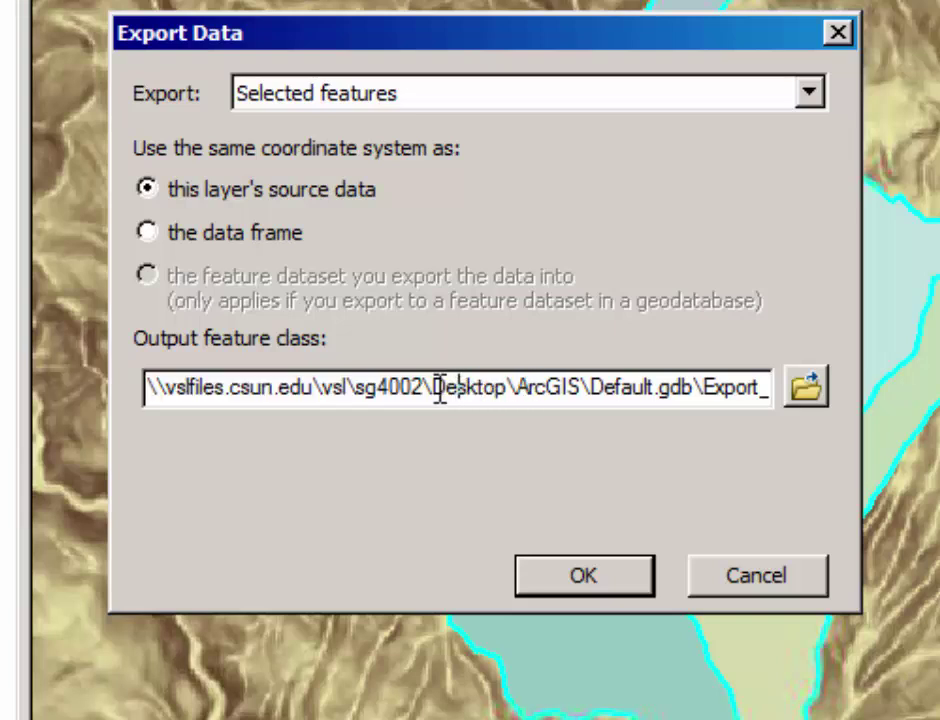
{"action": "left_click_drag", "start_coordinate": [427, 388], "coordinate": [349, 388]}
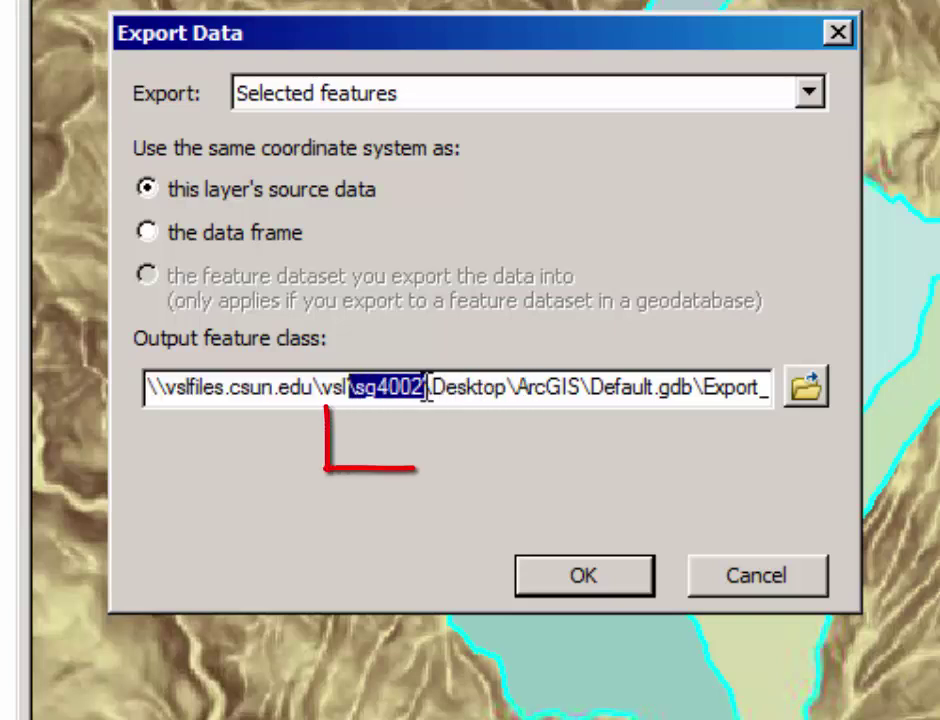
{"action": "left_click_drag", "start_coordinate": [431, 388], "coordinate": [697, 388]}
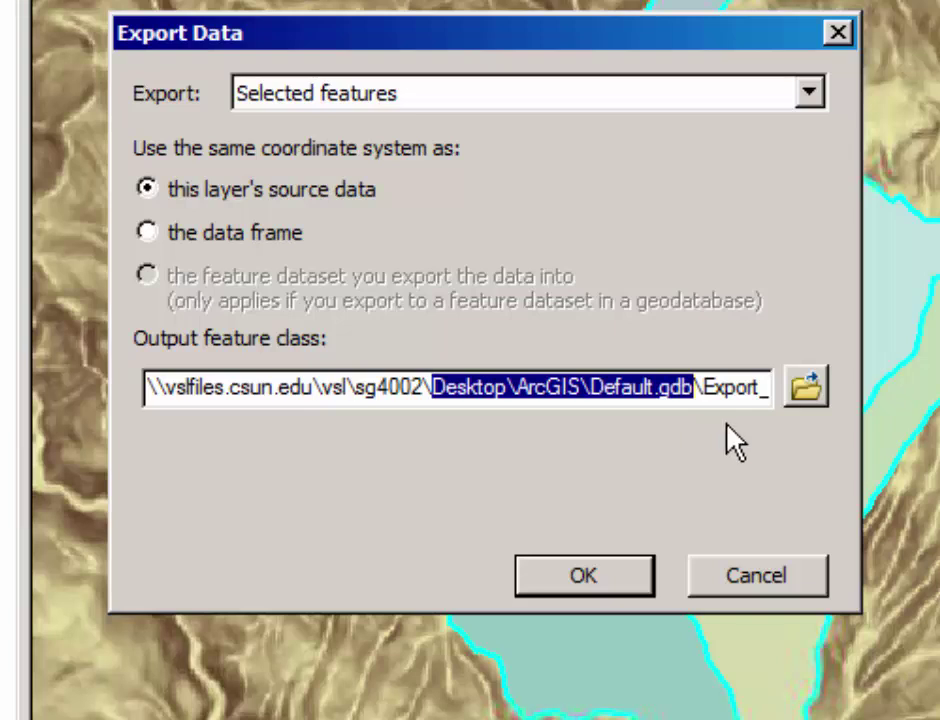
{"action": "left_click", "coordinate": [735, 398]}
{"action": "left_click_drag", "start_coordinate": [704, 392], "coordinate": [860, 388]}
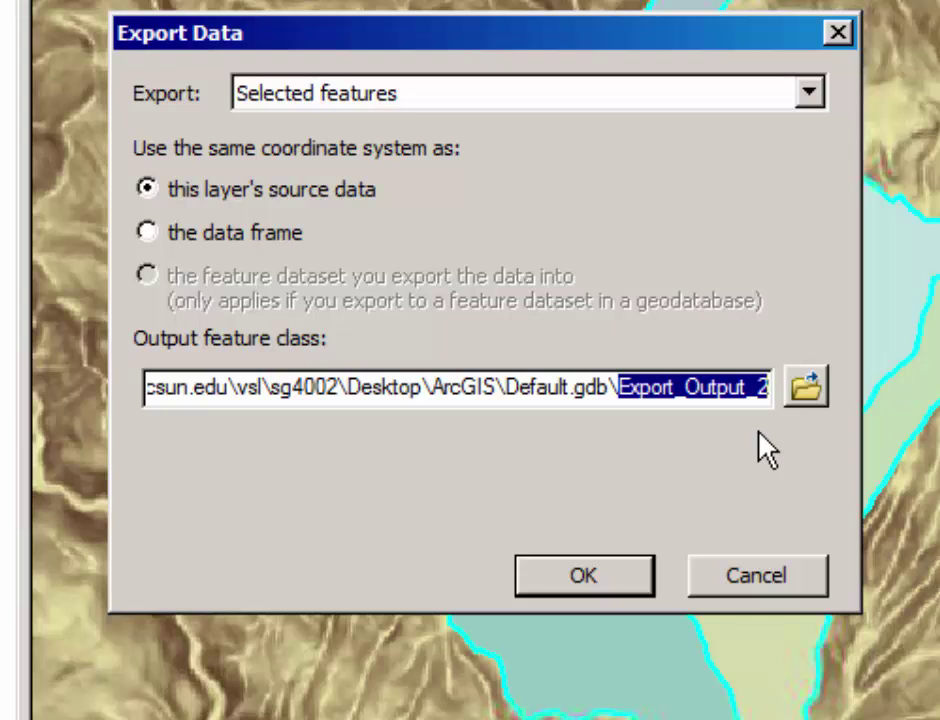
Name the export output BCWatersheds as a geodatabase feature class in Default.gdb.
{"action": "left_click", "coordinate": [805, 390]}
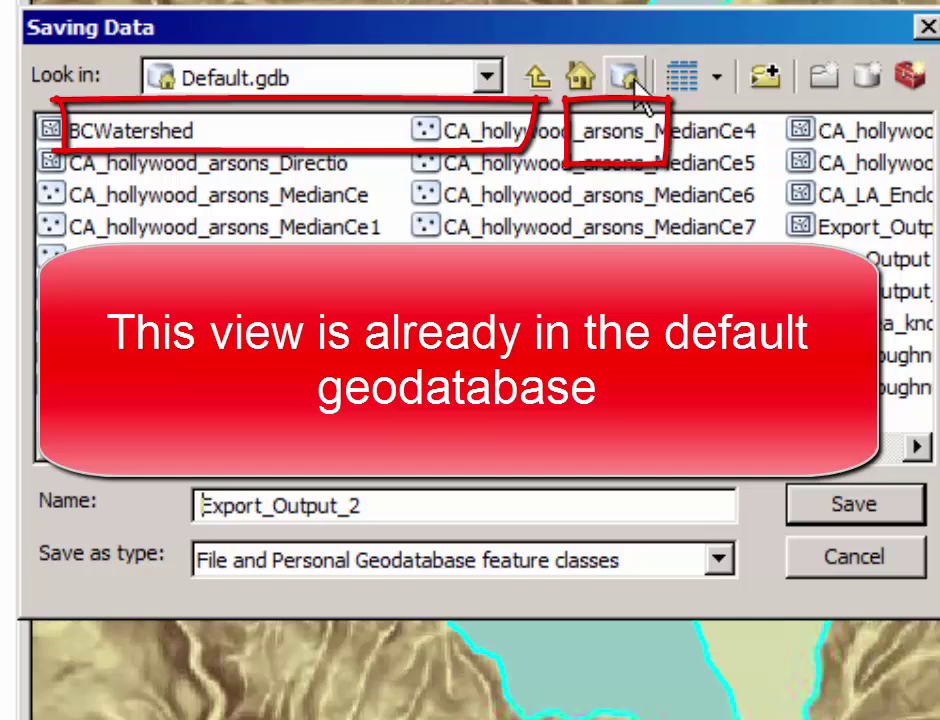
{"action": "left_click", "coordinate": [427, 517]}
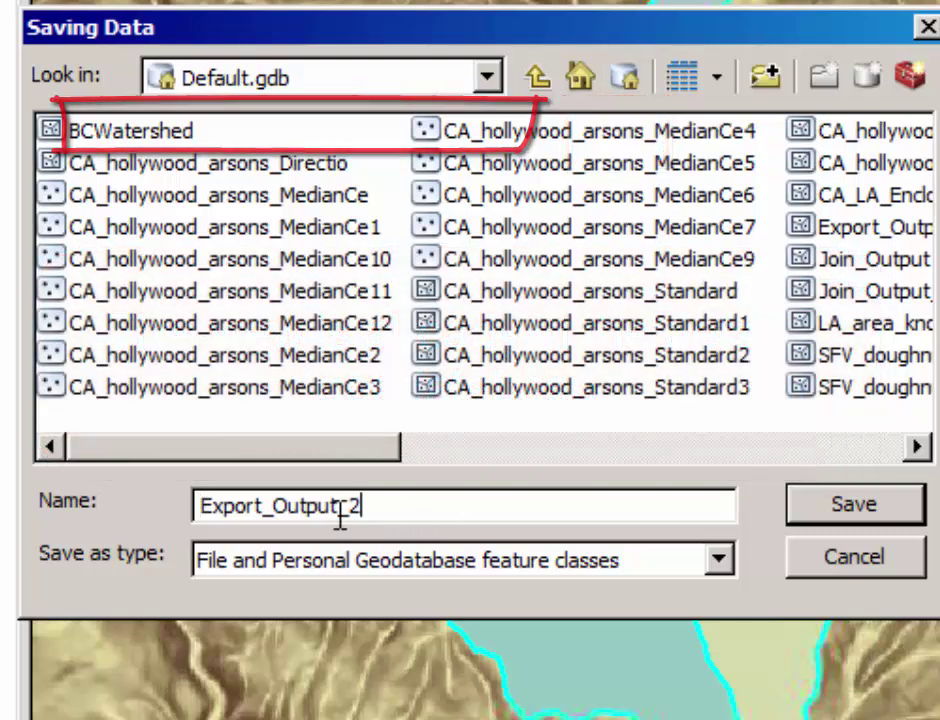
{"action": "left_click_drag", "start_coordinate": [390, 512], "coordinate": [166, 507]}
{"action": "type", "text": "B"}
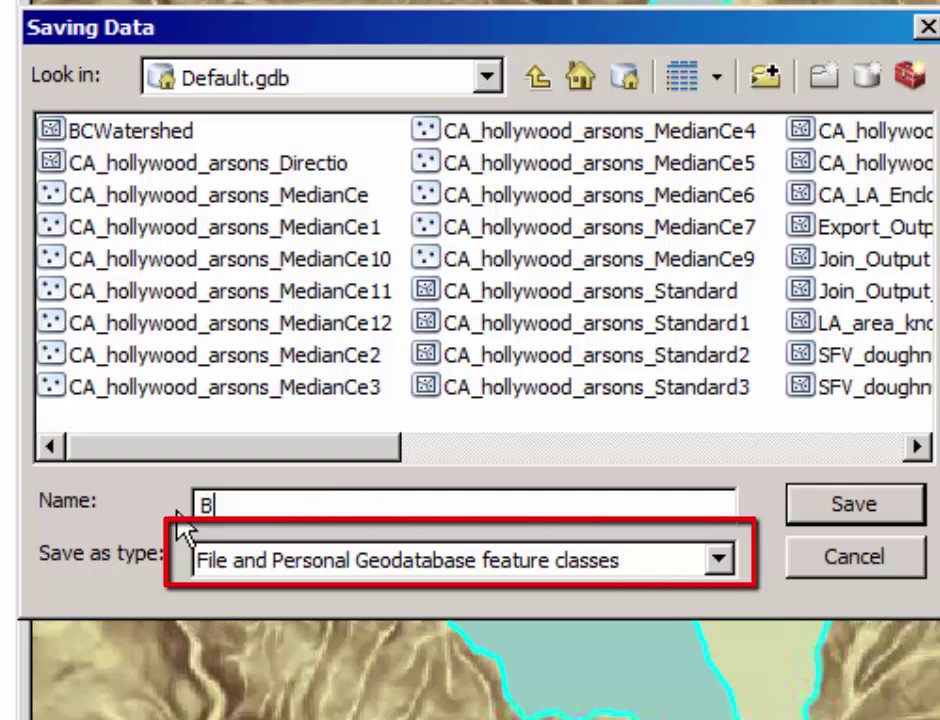
{"action": "type", "text": "CWatersheds"}
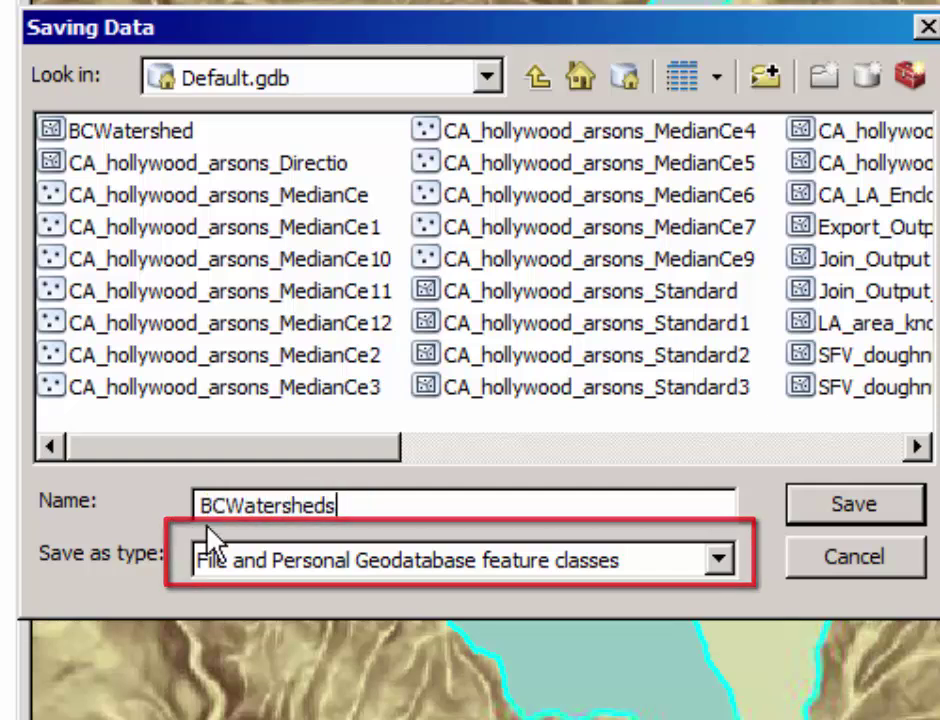
{"action": "left_click", "coordinate": [330, 572]}
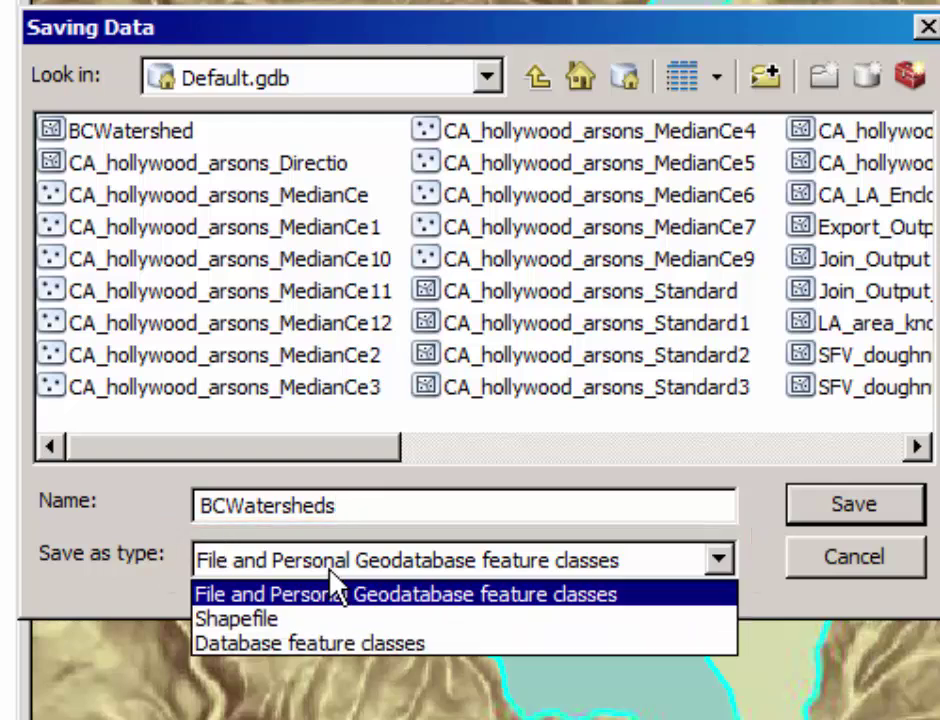
{"action": "left_click", "coordinate": [331, 578]}
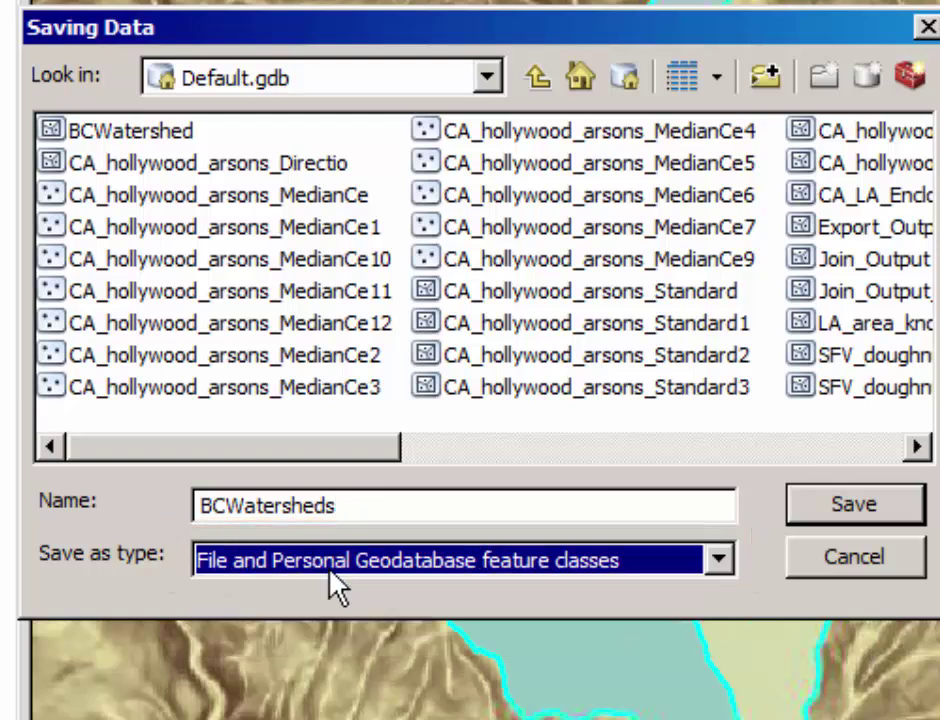
{"action": "left_click", "coordinate": [858, 518]}
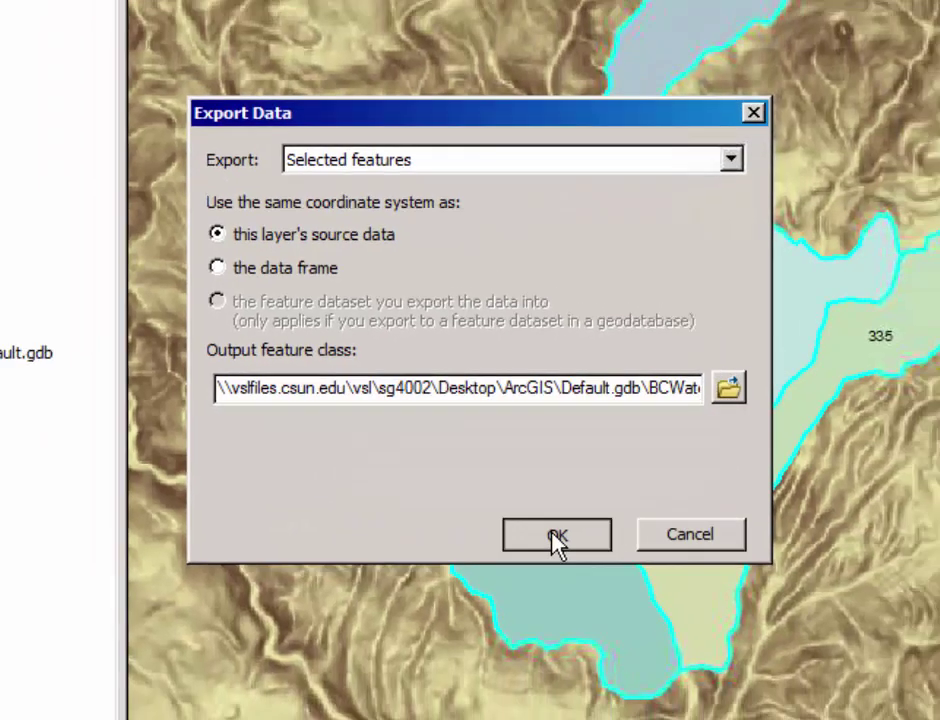
Run the export, add BCWatersheds to the map, and place it above Oat Mountain Watersheds.
{"action": "left_click", "coordinate": [583, 578]}
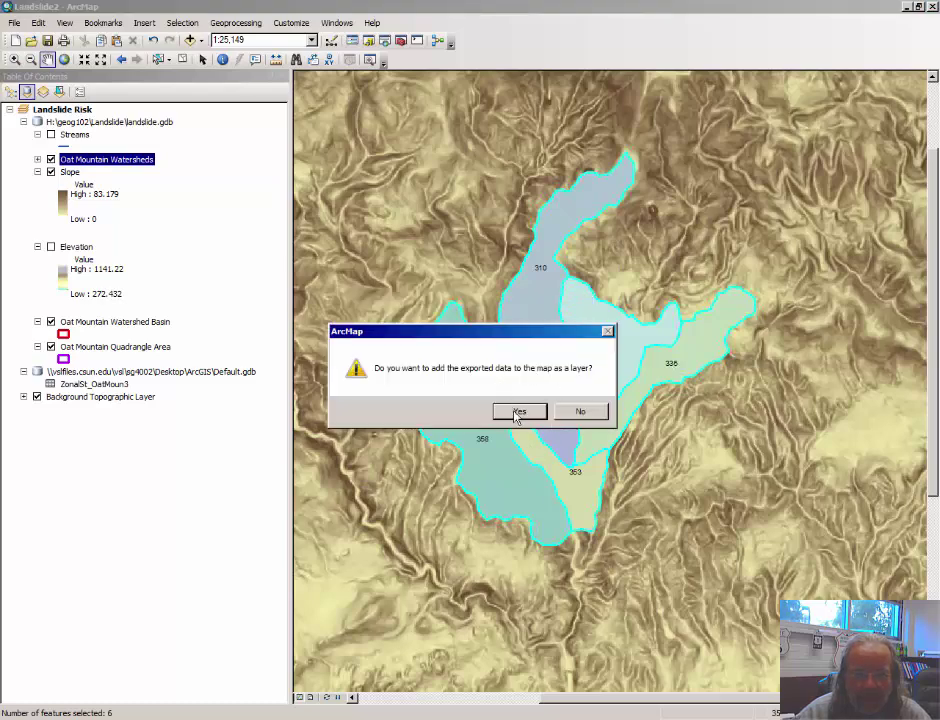
{"action": "left_click", "coordinate": [517, 413]}
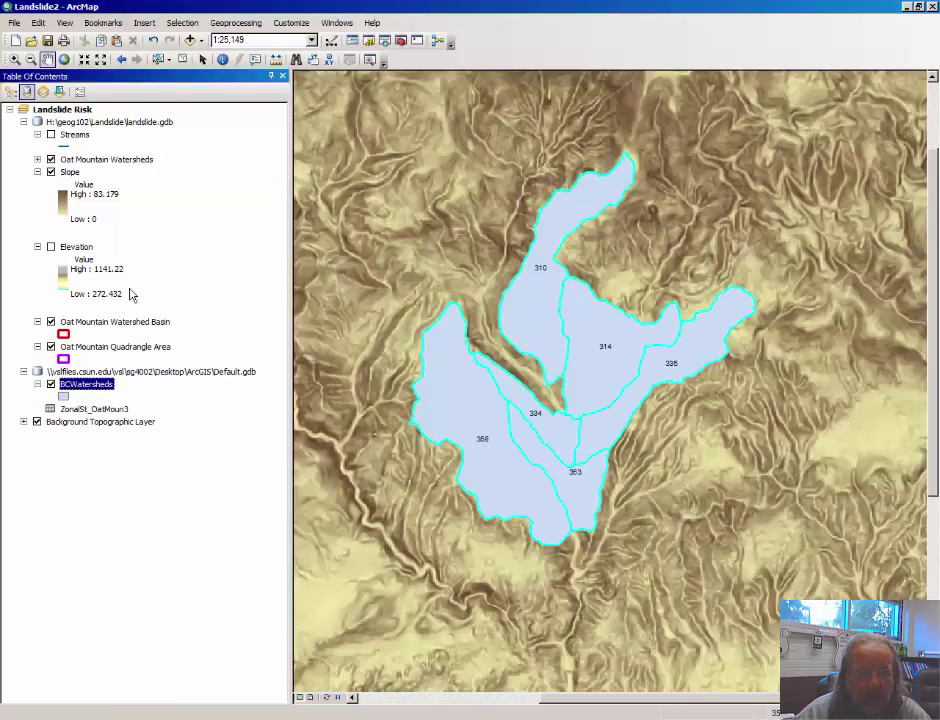
{"action": "left_click", "coordinate": [98, 390]}
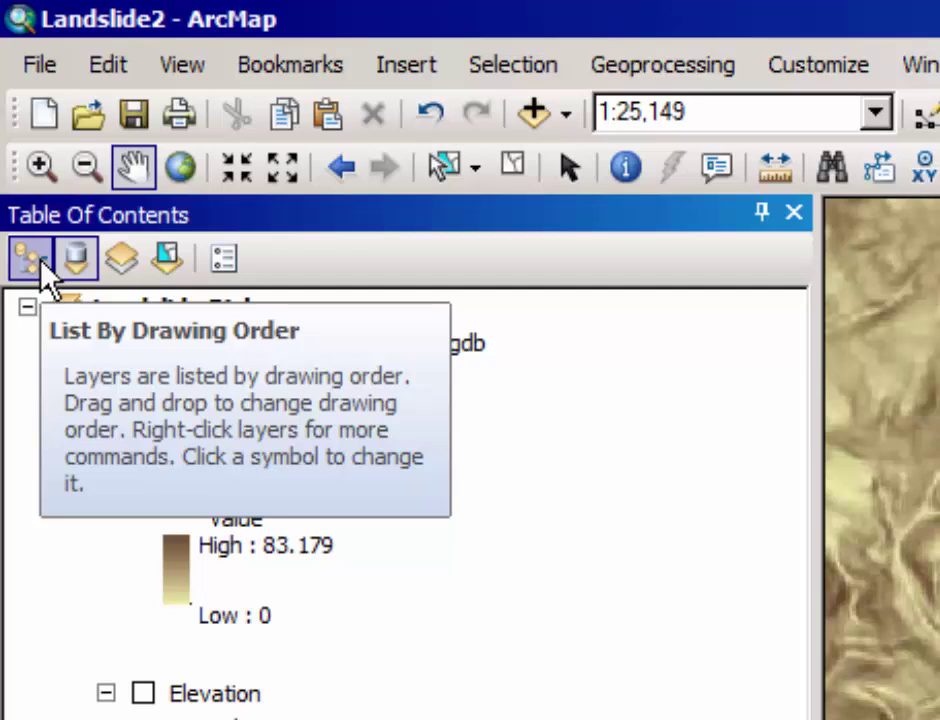
{"action": "left_click", "coordinate": [45, 275]}
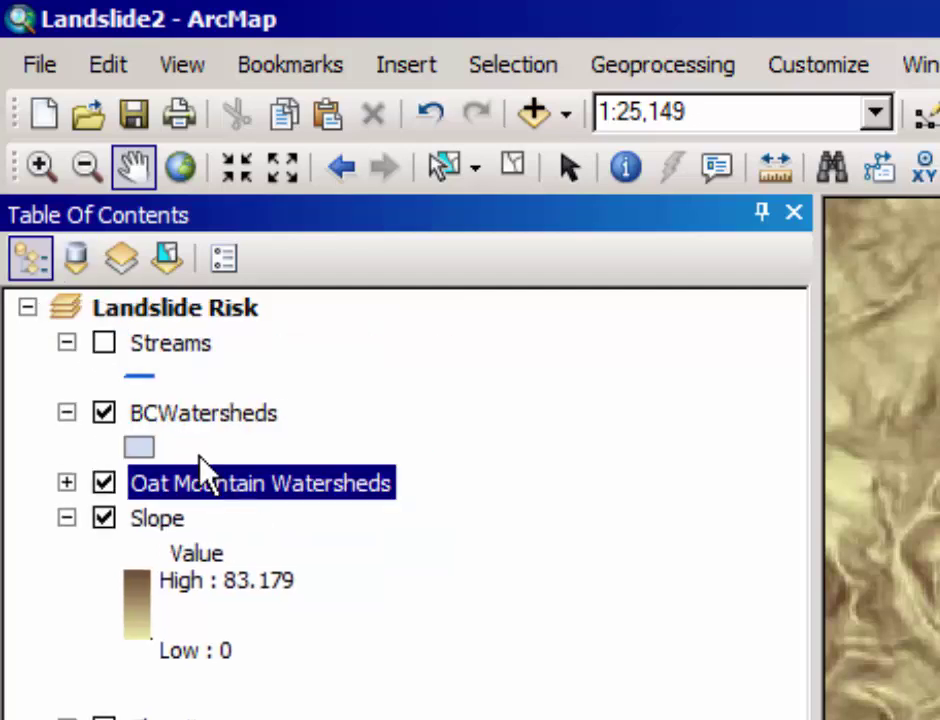
{"action": "left_click_drag", "start_coordinate": [215, 440], "coordinate": [226, 410]}
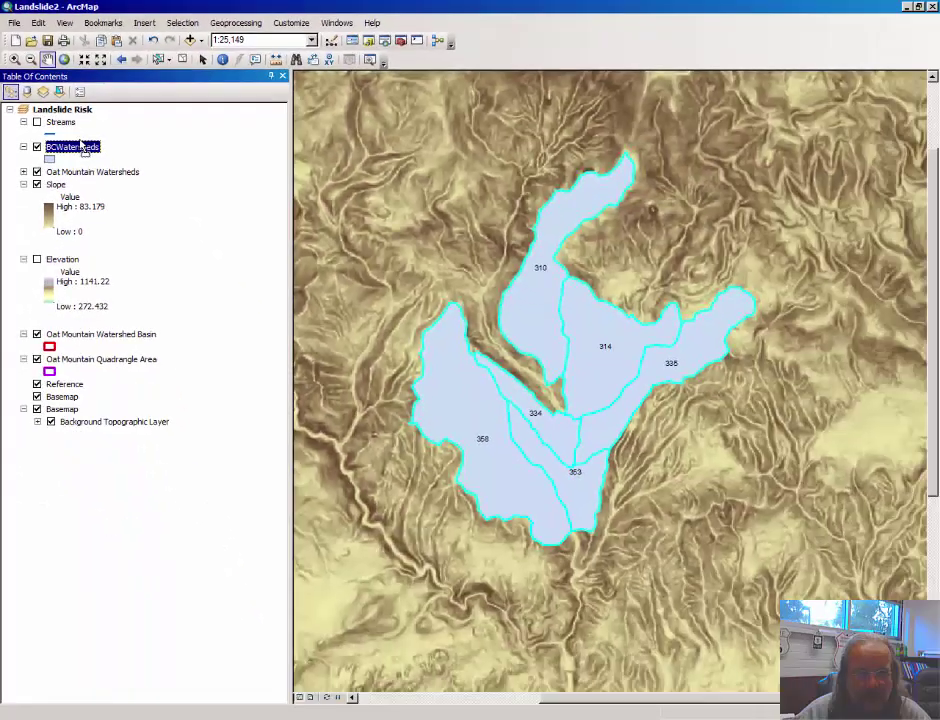